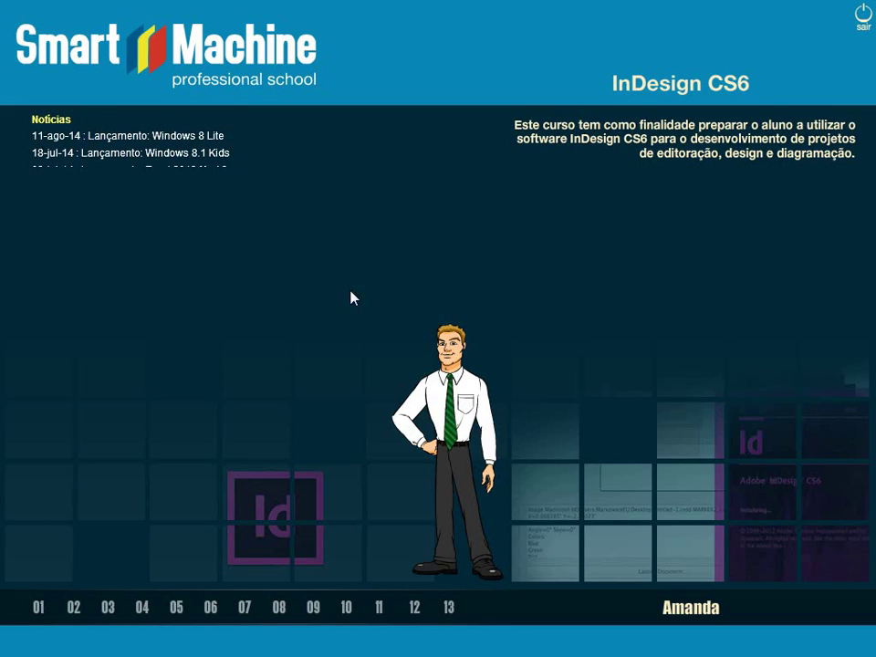
Start lesson 04, Trabalhando com objetos I, of the InDesign CS6 course.
click(142, 609)
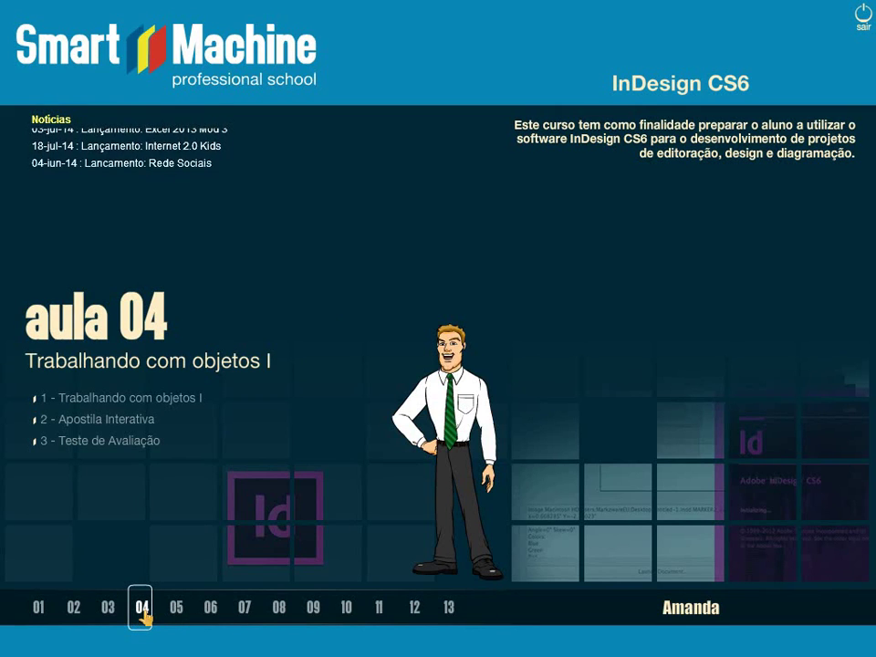
click(192, 408)
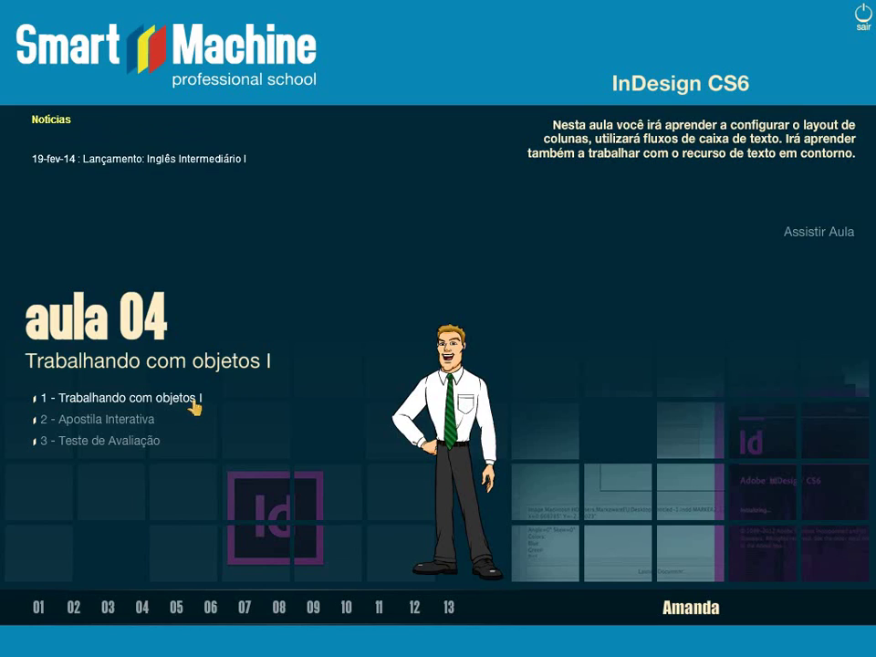
click(841, 233)
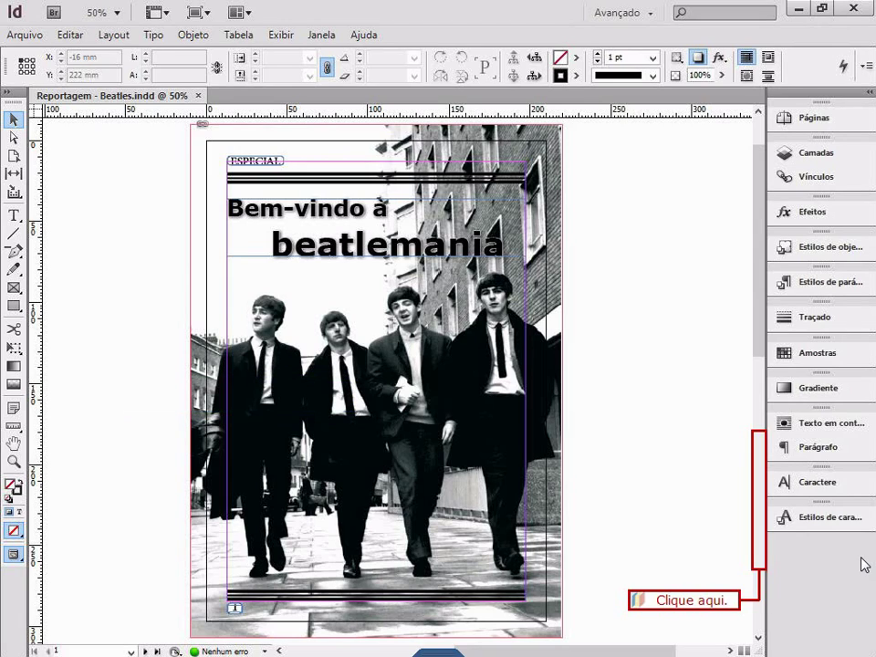
Go to the spread of pages 2 and 3 and check the introductory text frame below the THE BEATLES title.
click(761, 476)
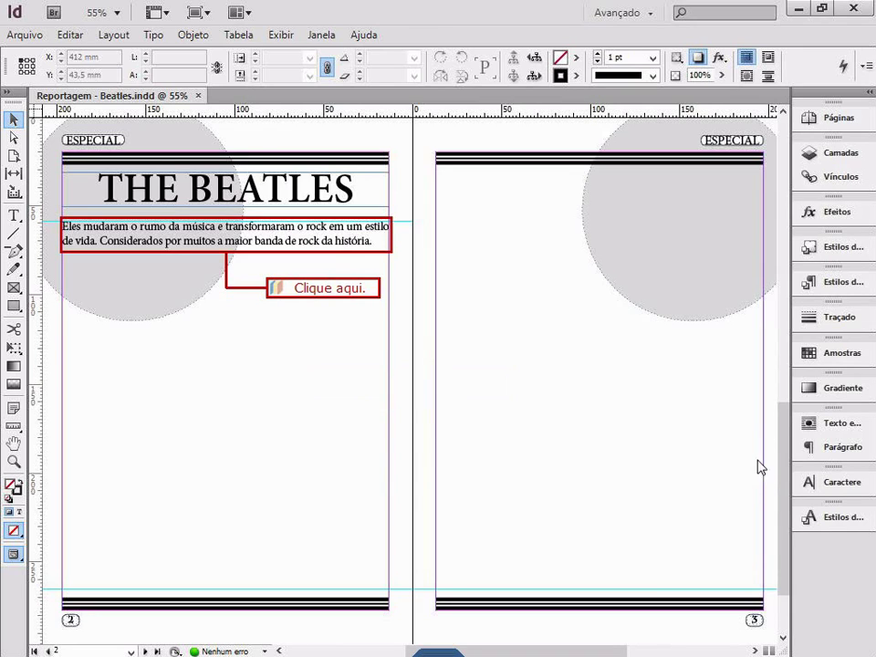
click(169, 239)
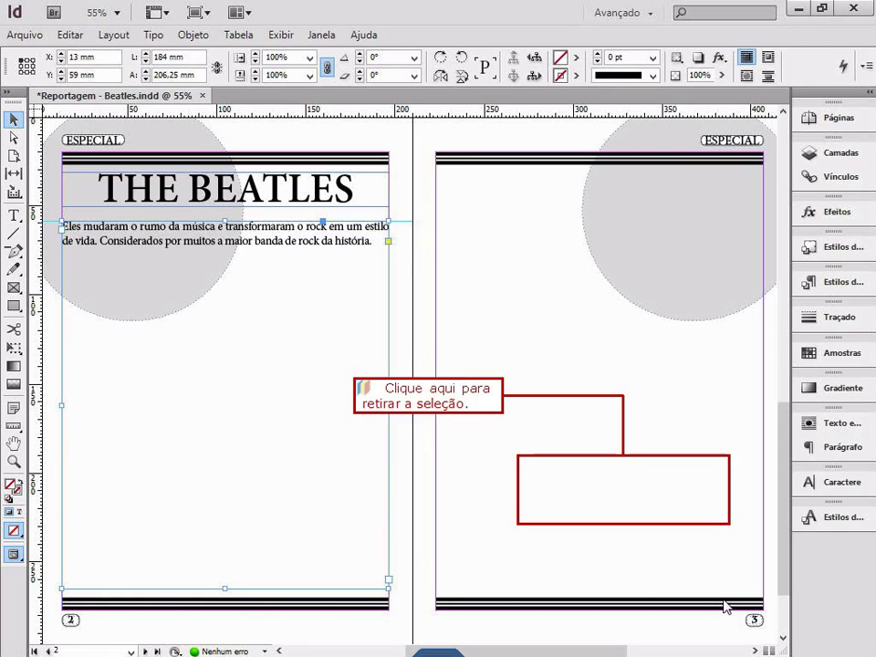
click(645, 494)
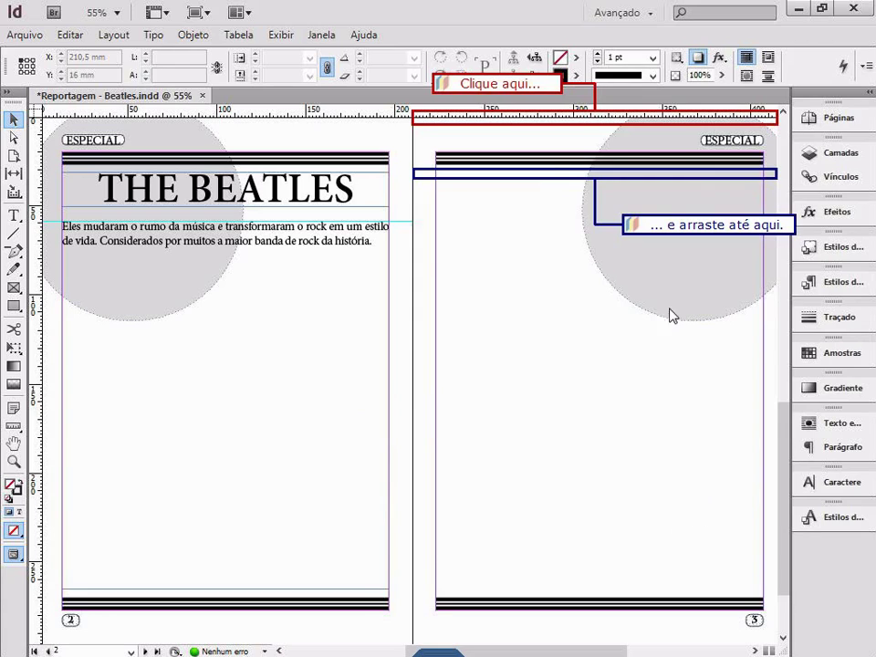
Place horizontal guides at the upper and lower limits of page 3's text area and draw a text frame about 184 × 234 mm between them.
drag(563, 123, 566, 173)
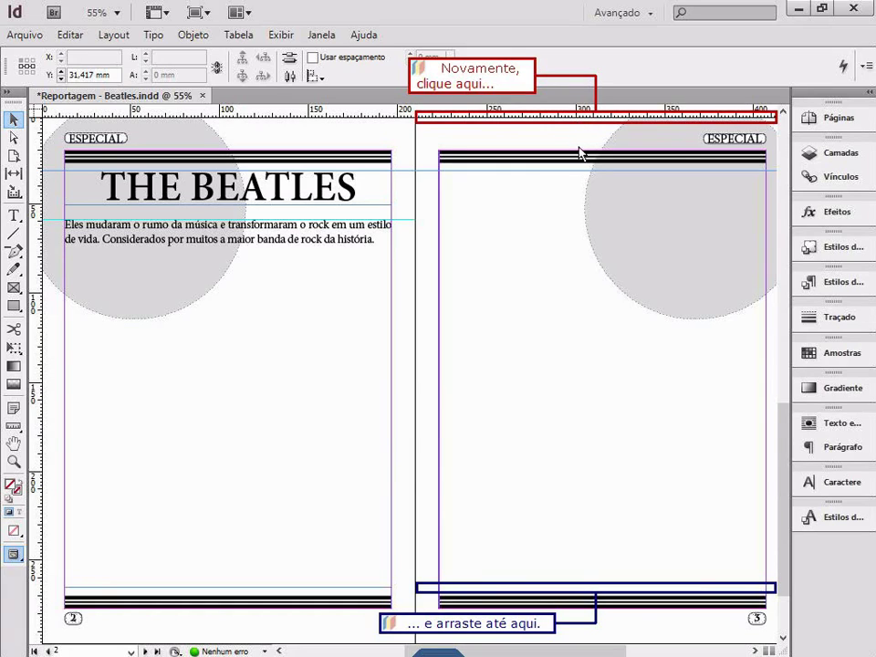
drag(577, 591, 578, 594)
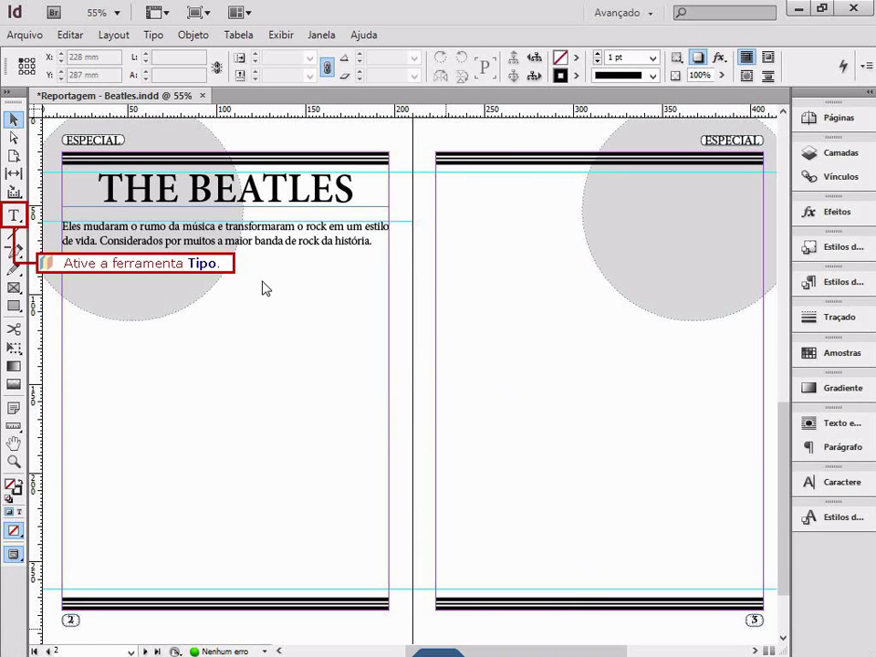
click(14, 215)
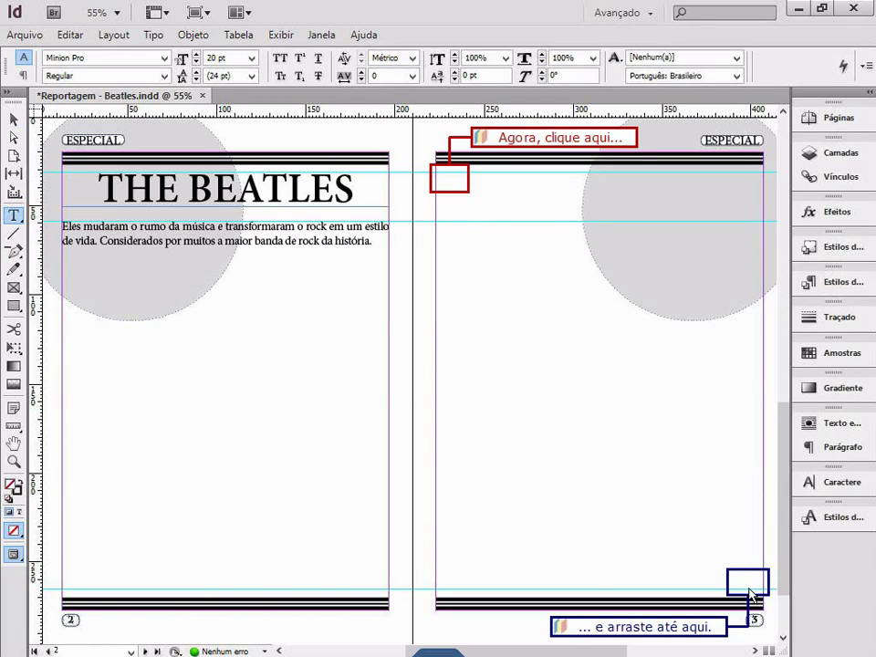
drag(449, 178, 749, 593)
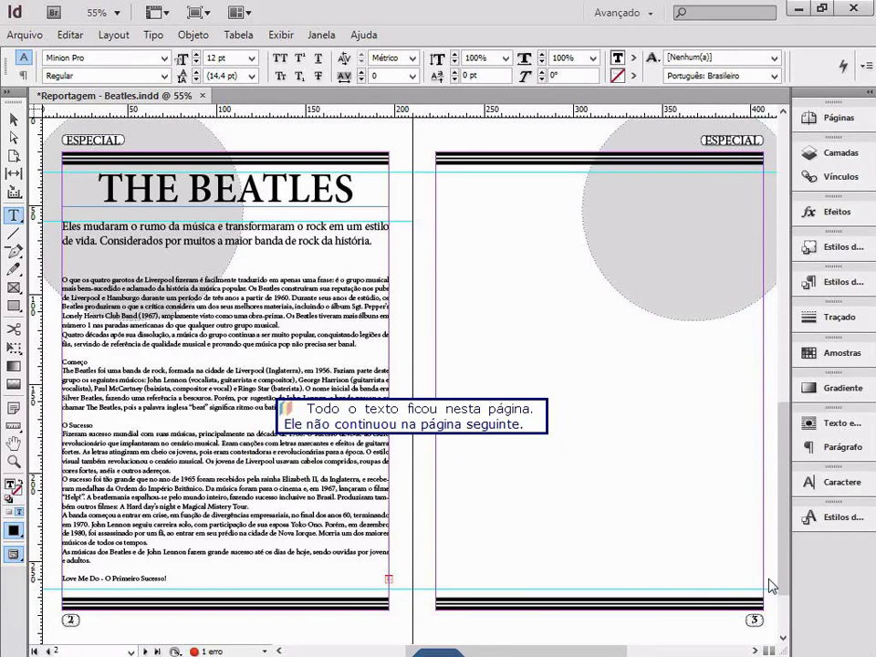
Thread the overset text of the page 2 article frame into the empty text frame on page 3.
key(ctrl+equal)
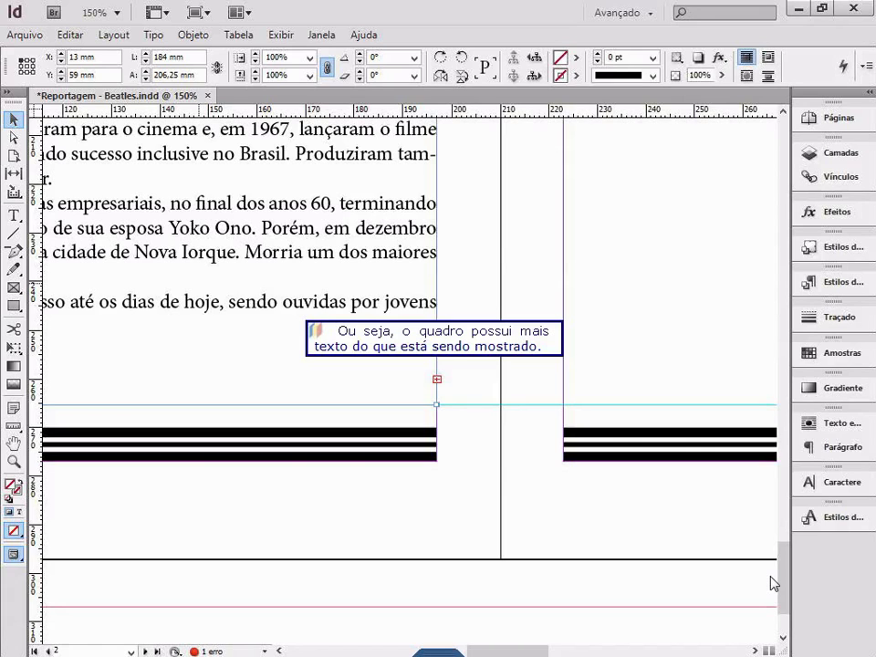
key(ctrl+alt+0)
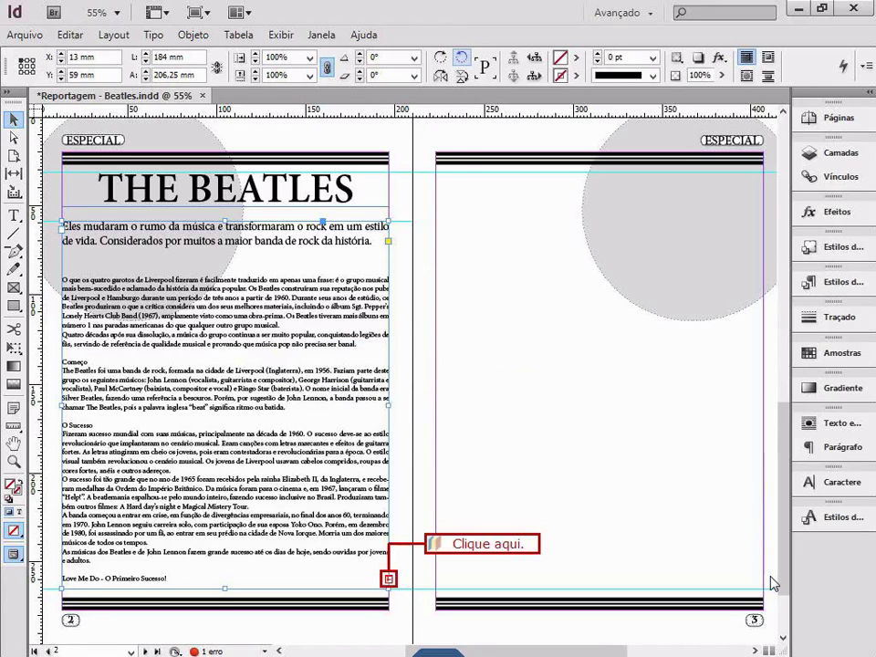
click(388, 578)
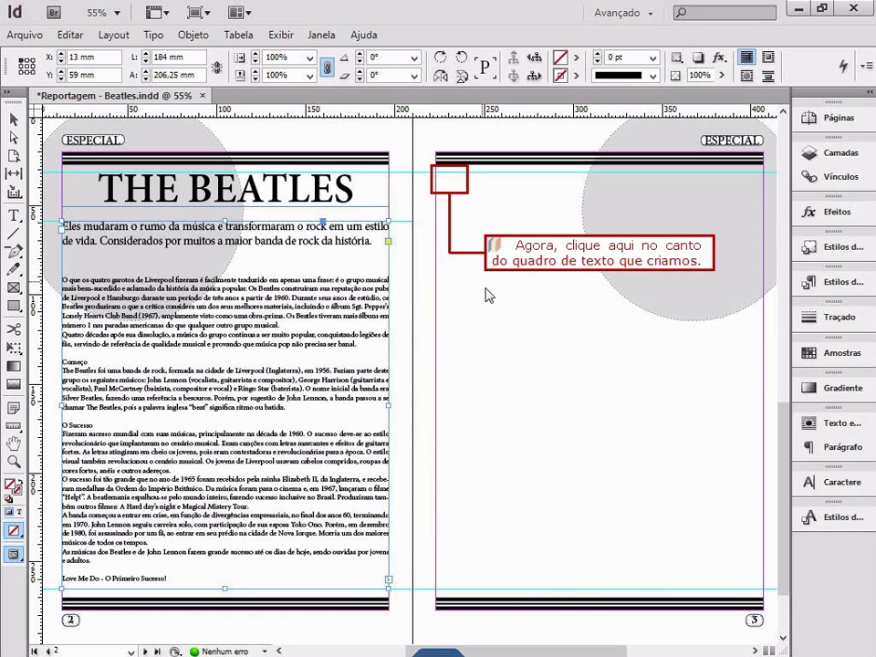
click(455, 191)
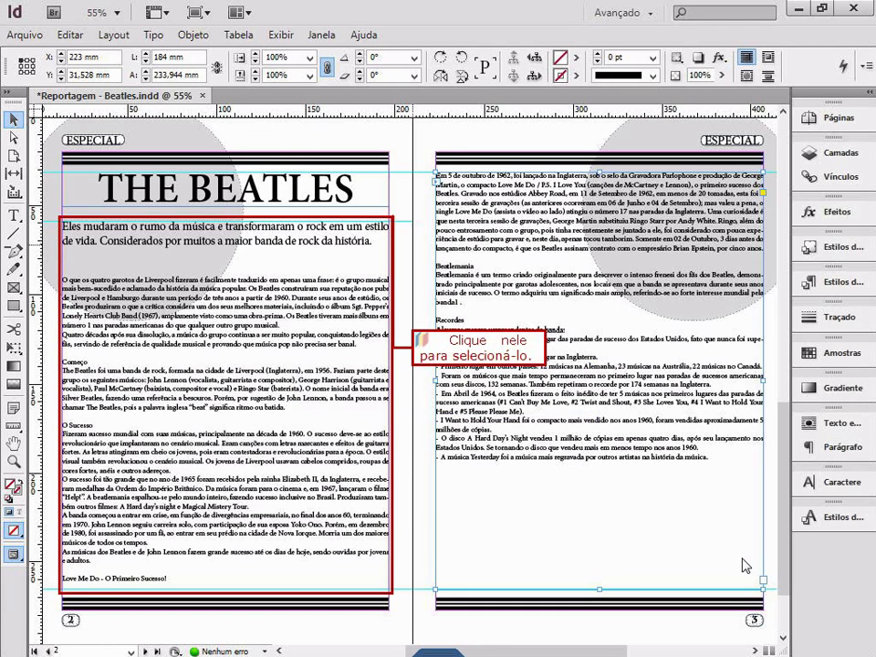
Set the page 2 article text frame to 2 columns with a 5 mm gutter.
click(298, 412)
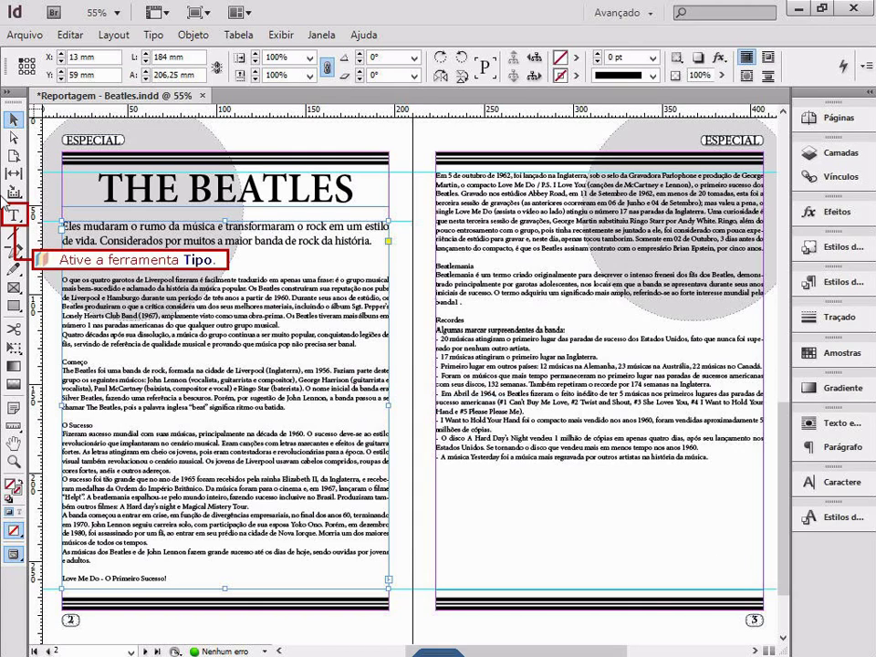
click(14, 215)
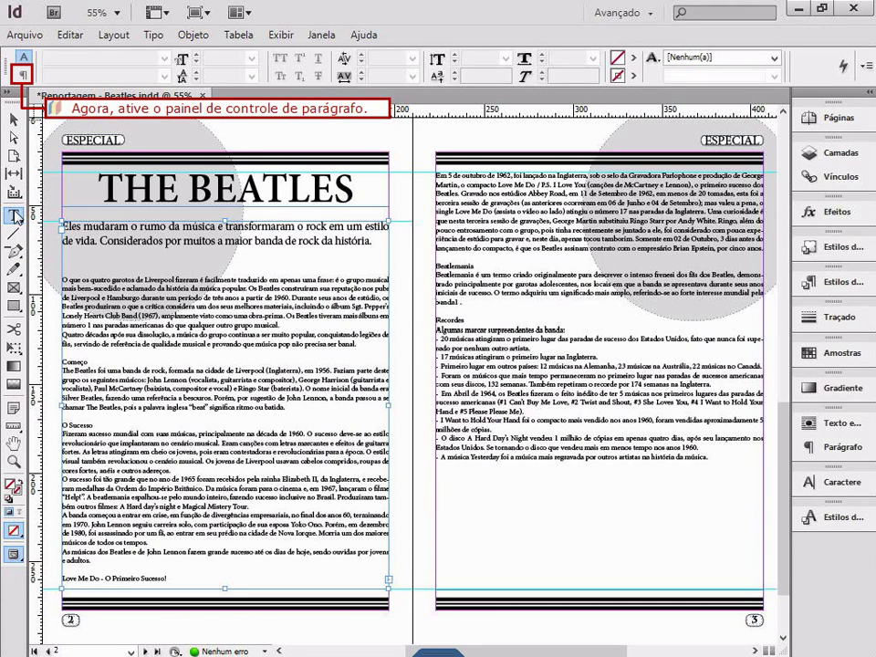
click(23, 75)
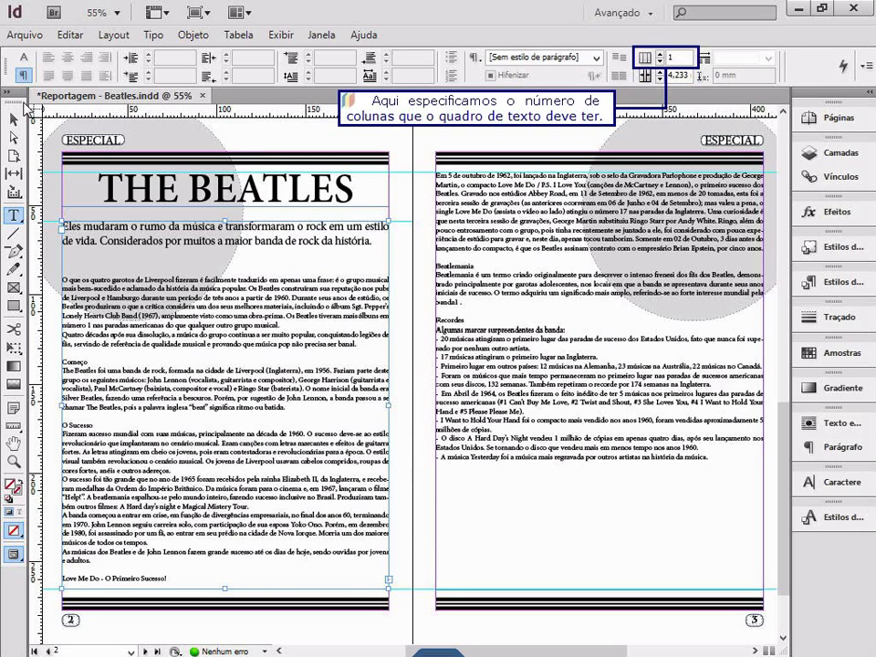
click(659, 55)
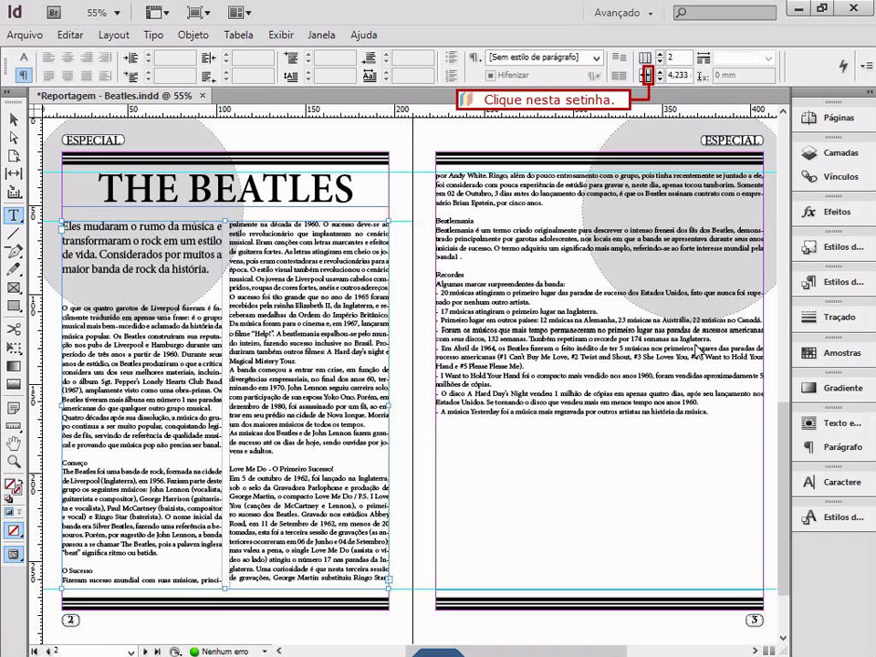
click(647, 72)
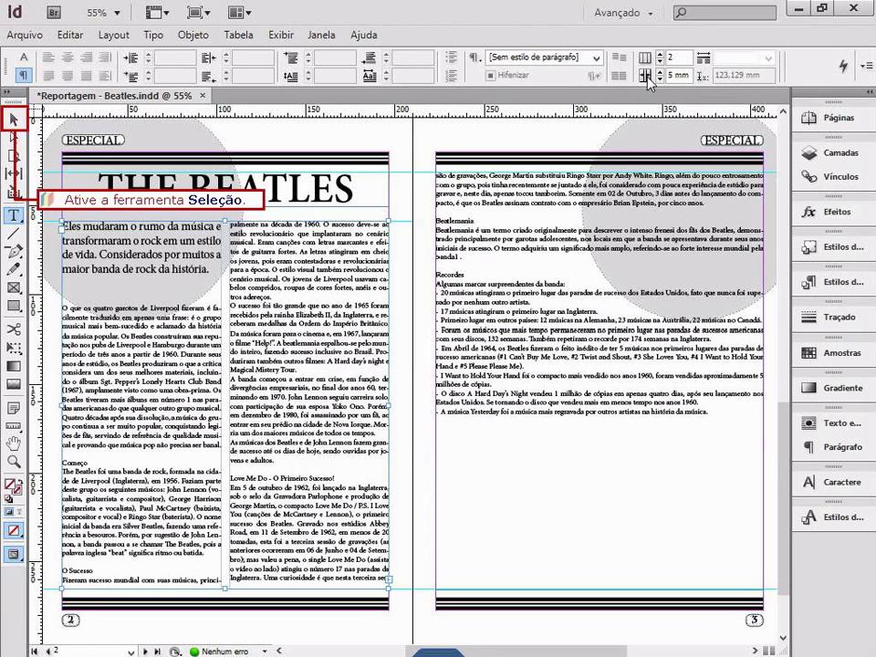
Set the page 3 text frame to 2 columns with a 5 mm gutter.
click(13, 119)
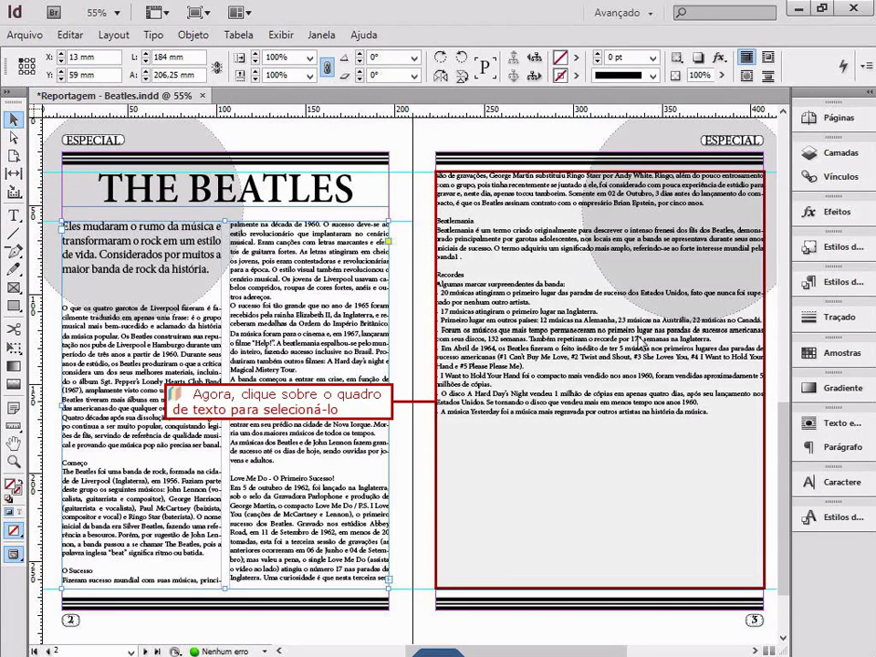
click(636, 313)
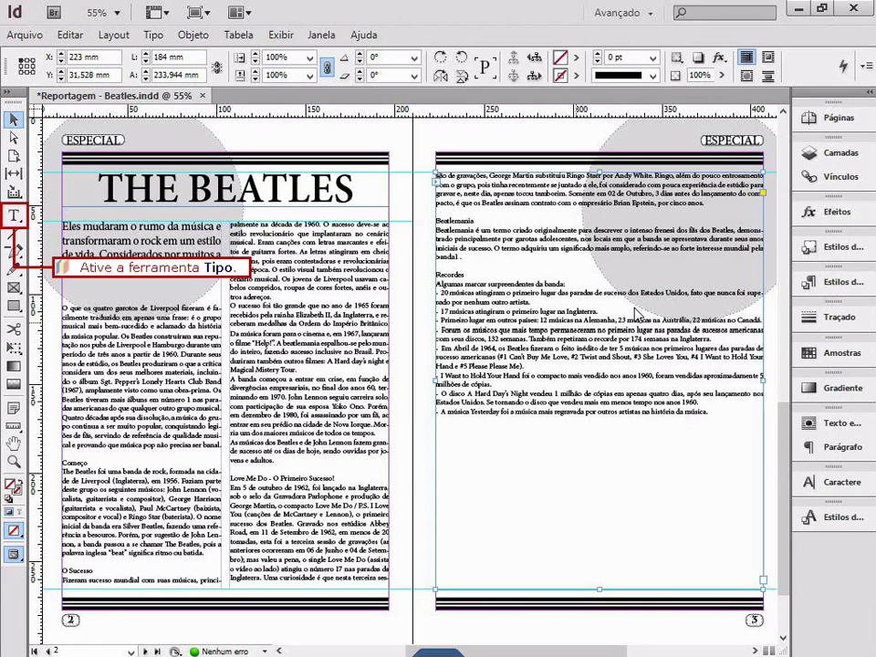
click(14, 215)
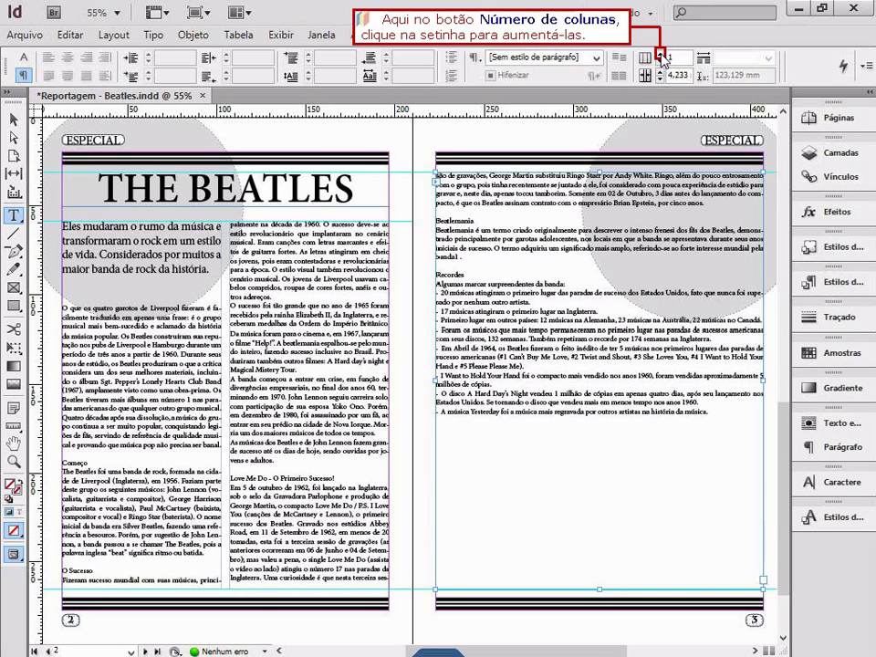
click(661, 55)
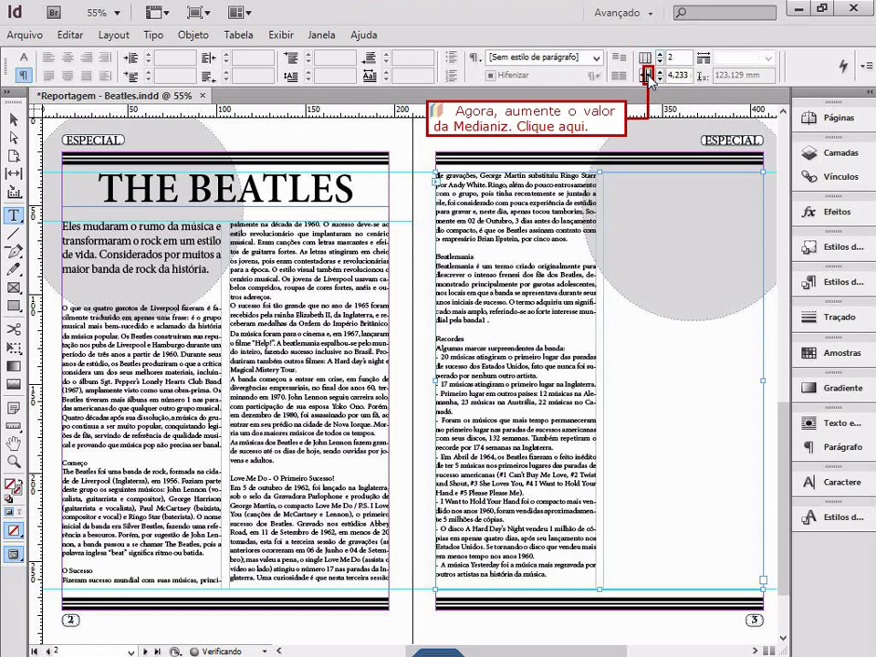
click(649, 77)
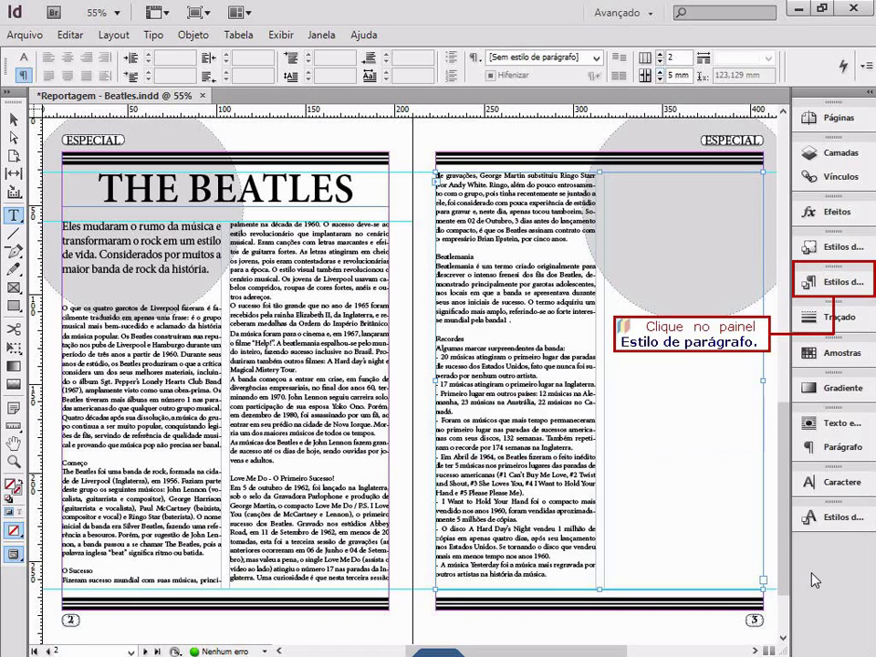
Start a new paragraph style and name it Subtítulo.
click(851, 285)
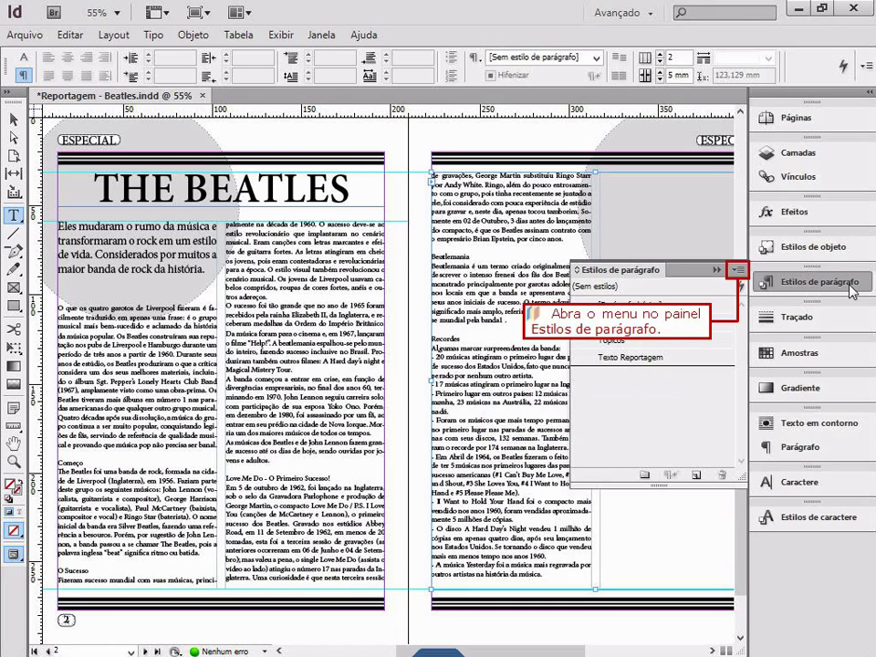
click(737, 271)
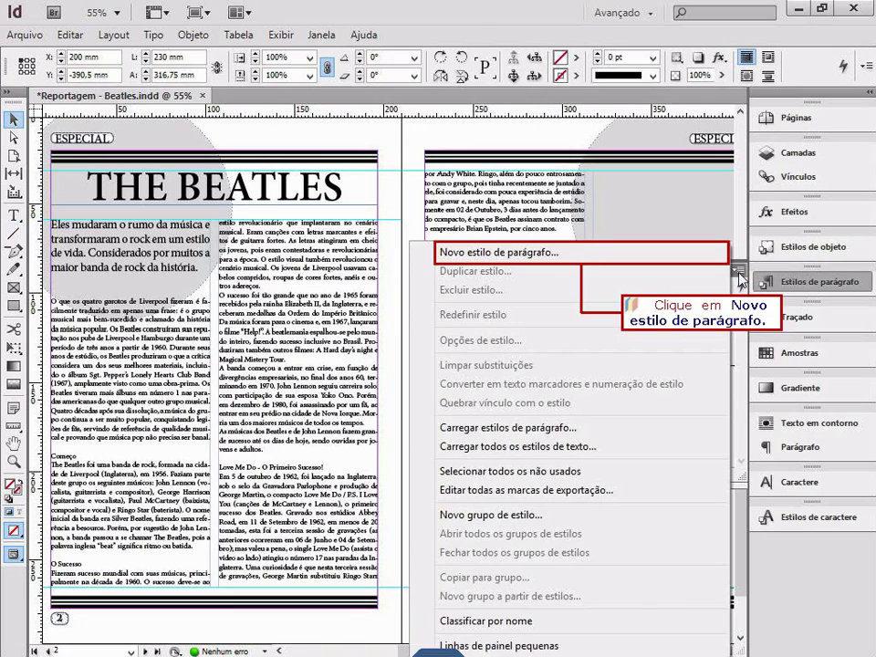
click(534, 259)
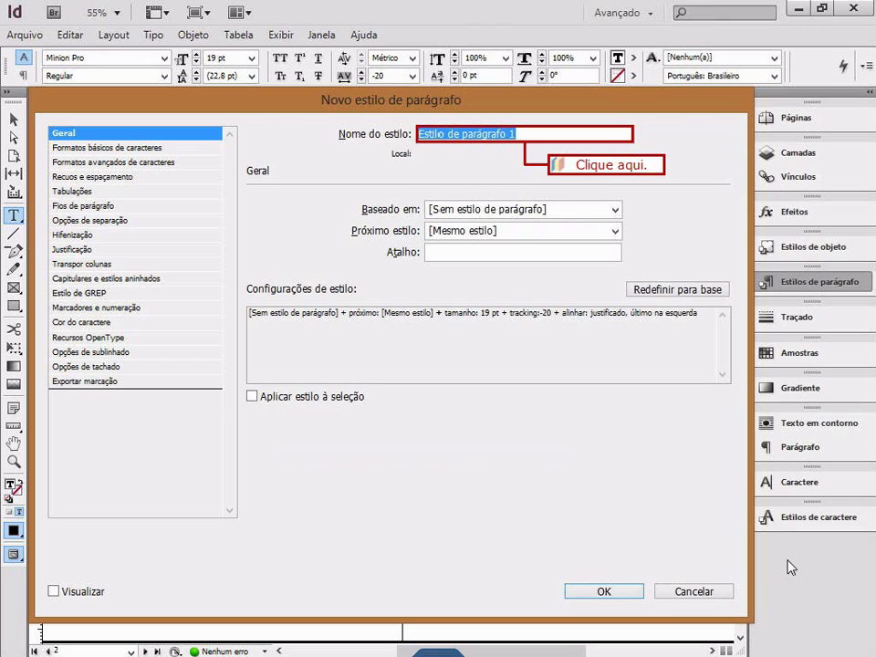
key(BackSpace)
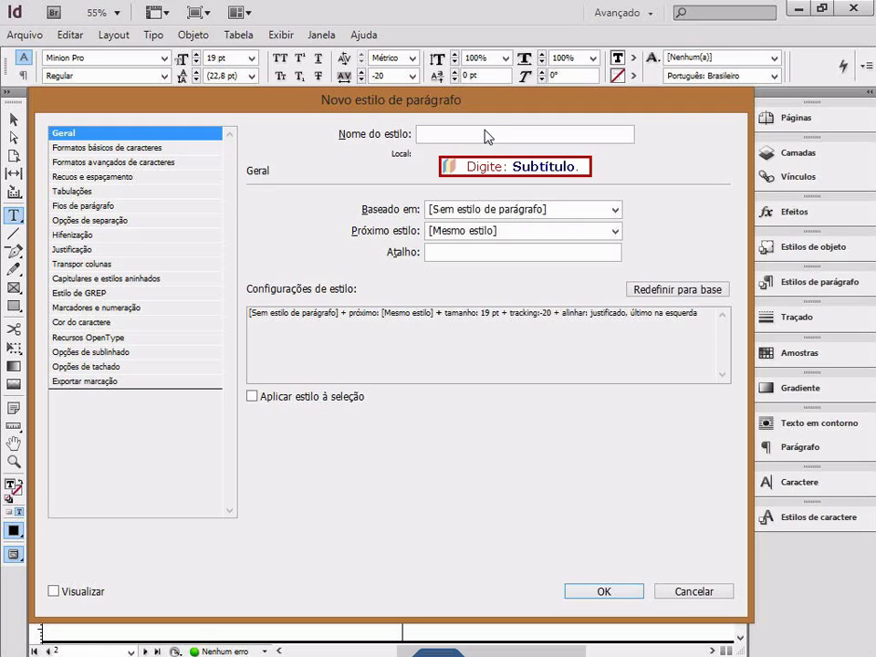
text(Subtitulo)
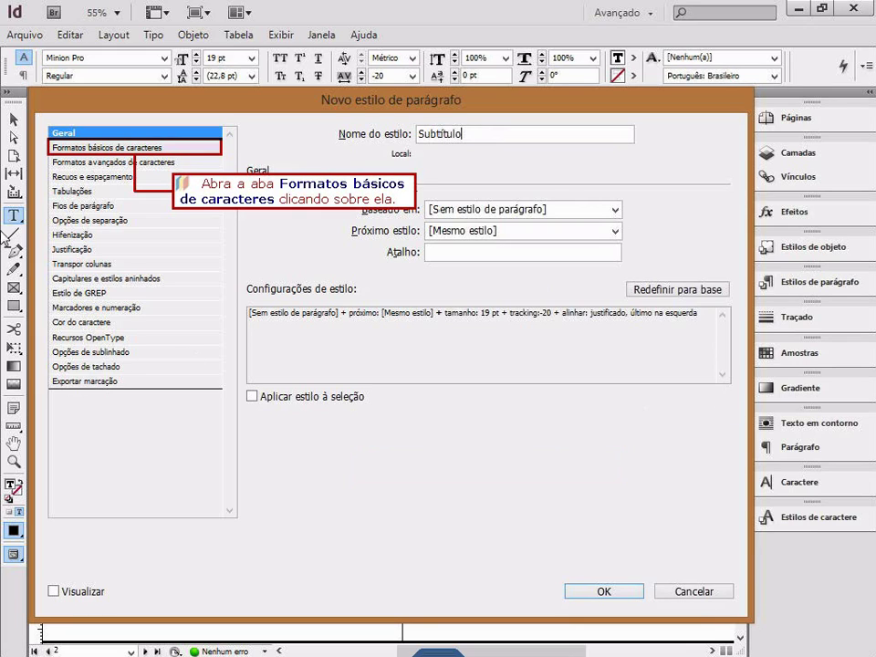
Set the Subtítulo style's font family to Arial in its basic character formats.
click(98, 148)
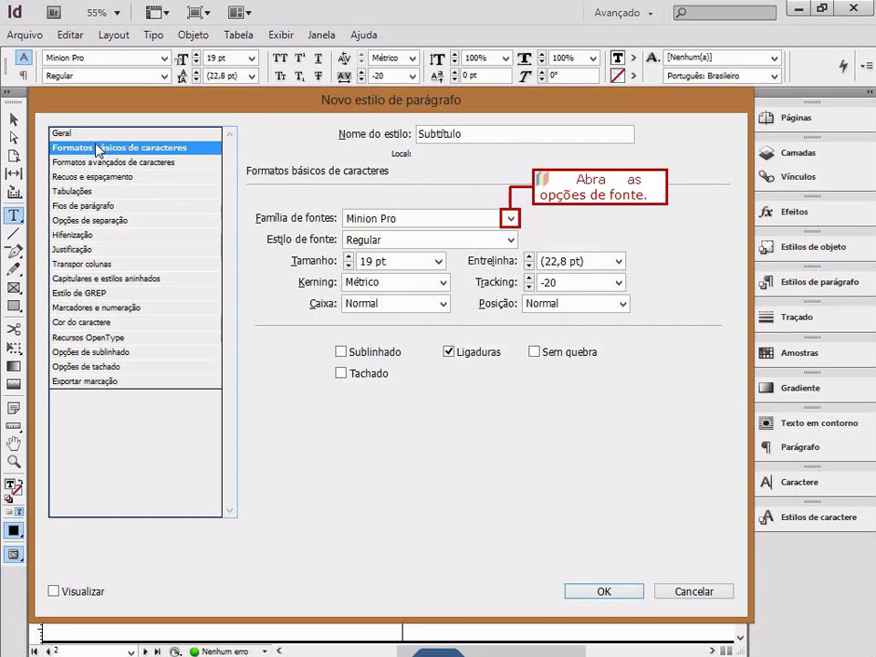
click(510, 218)
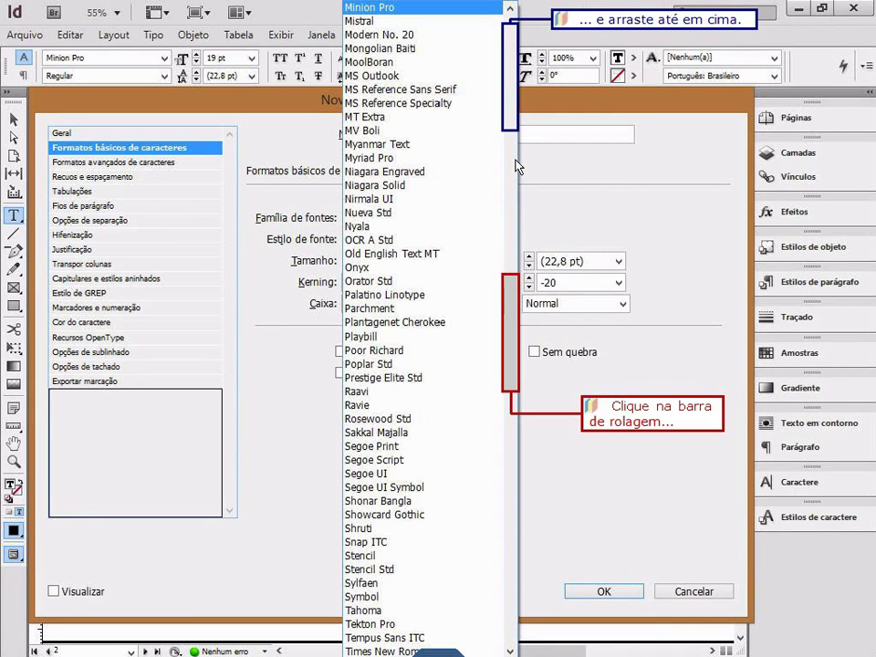
drag(510, 333, 510, 75)
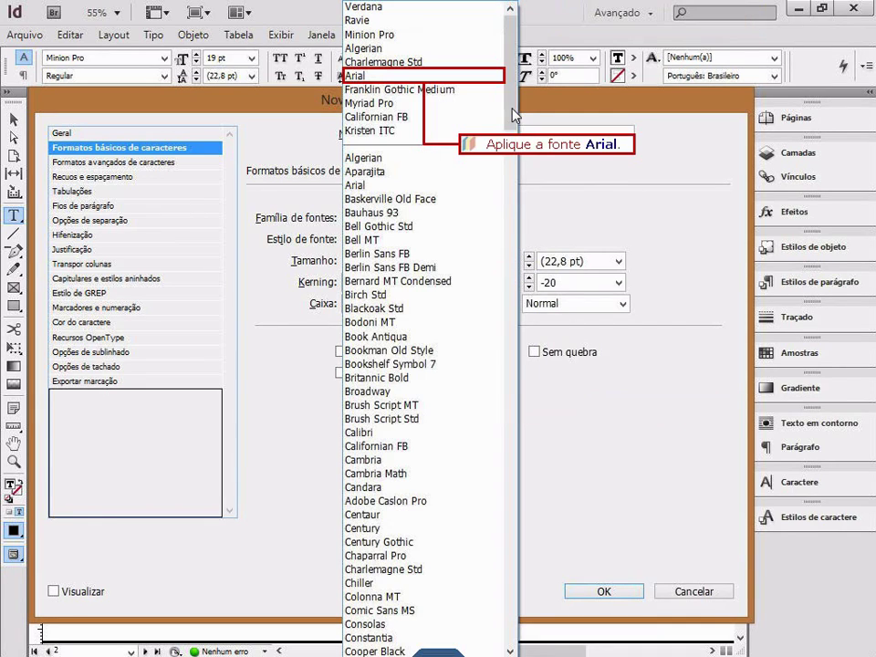
click(356, 75)
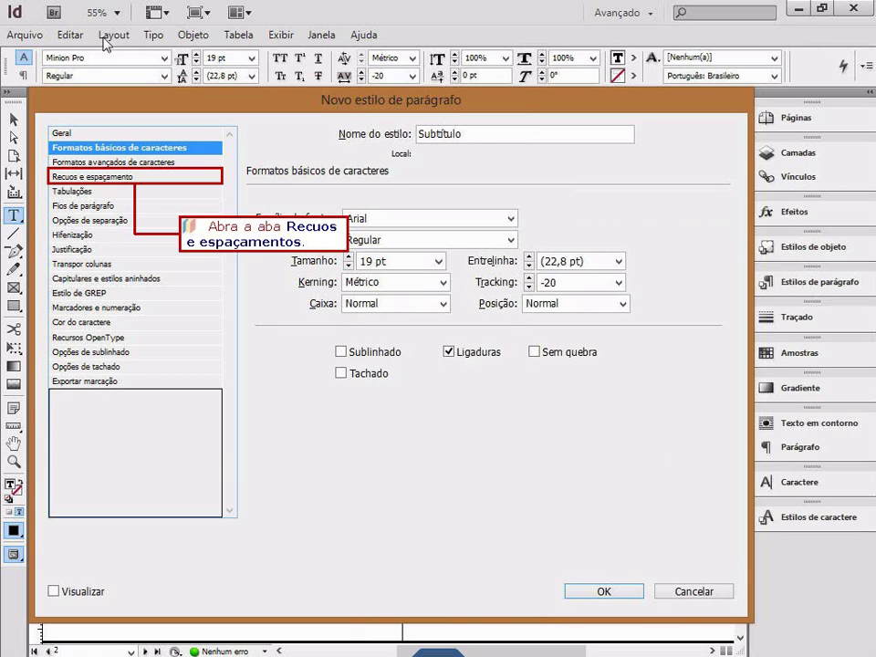
Set the Subtítulo style's alignment to Justificar à esquerda in its indents and spacing, and save the style.
click(87, 182)
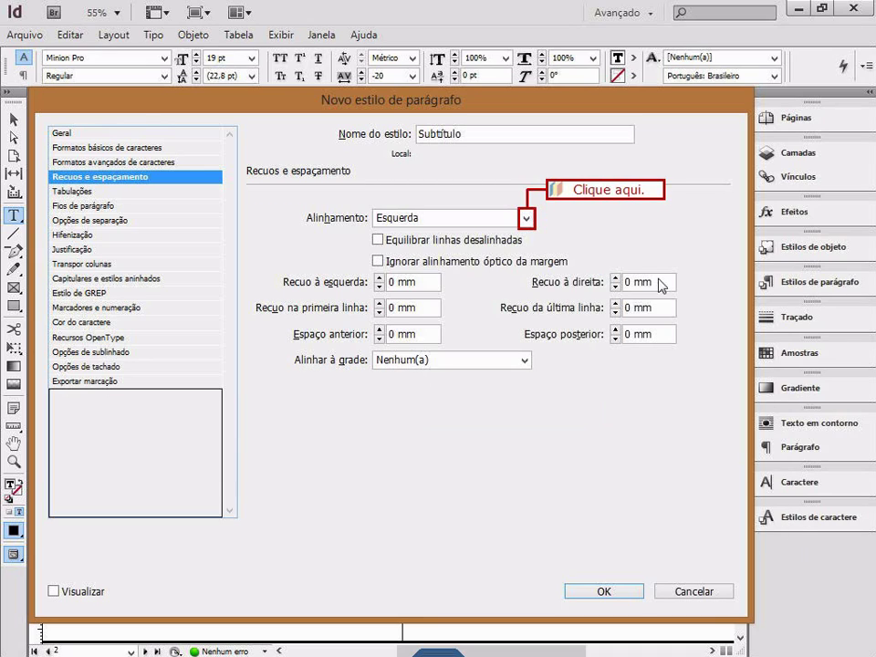
click(525, 218)
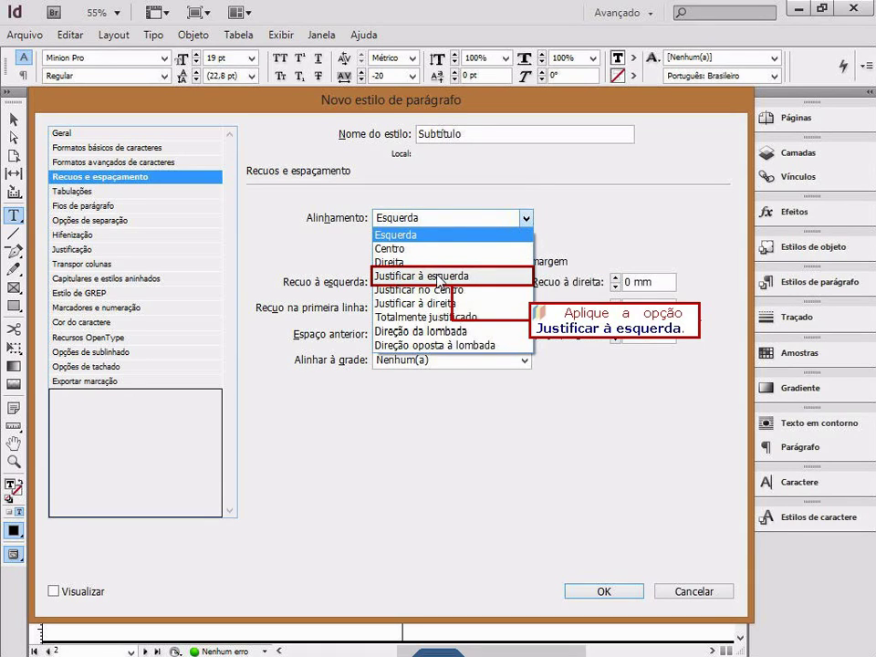
click(440, 276)
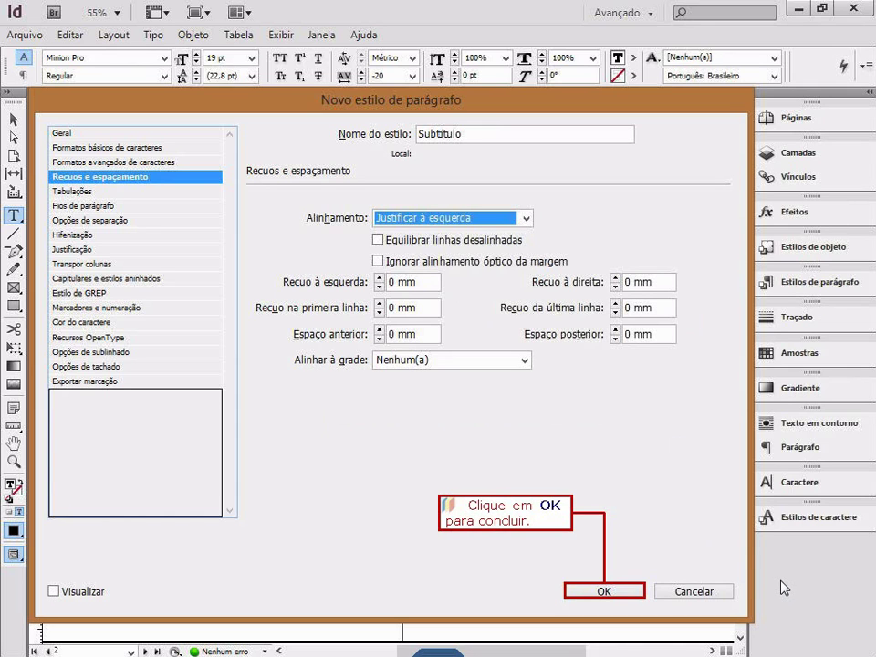
click(606, 592)
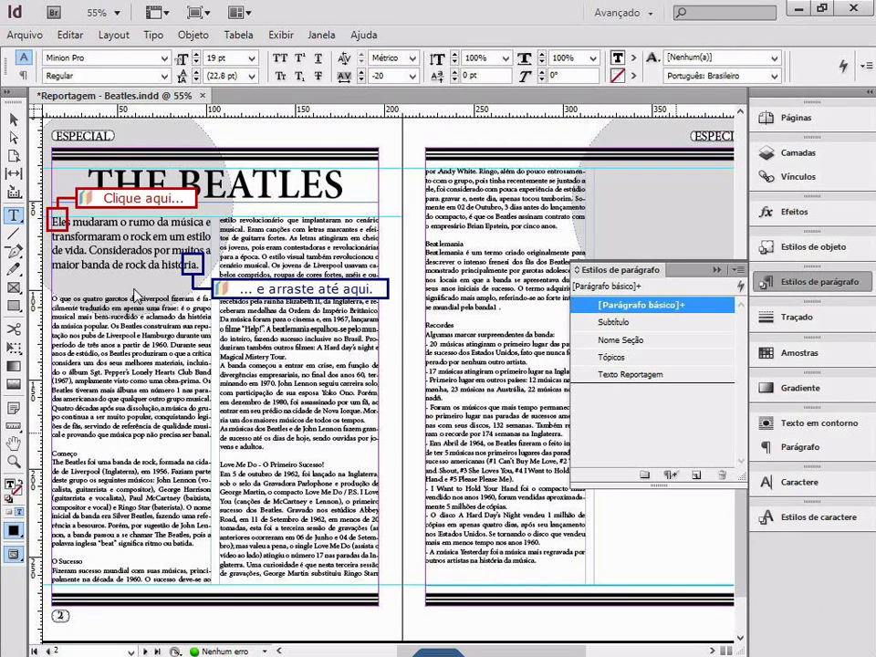
Apply the Subtítulo style to the opening paragraph on page 2 and Texto Reportagem to the body text between it and the Começo heading.
drag(174, 266, 194, 266)
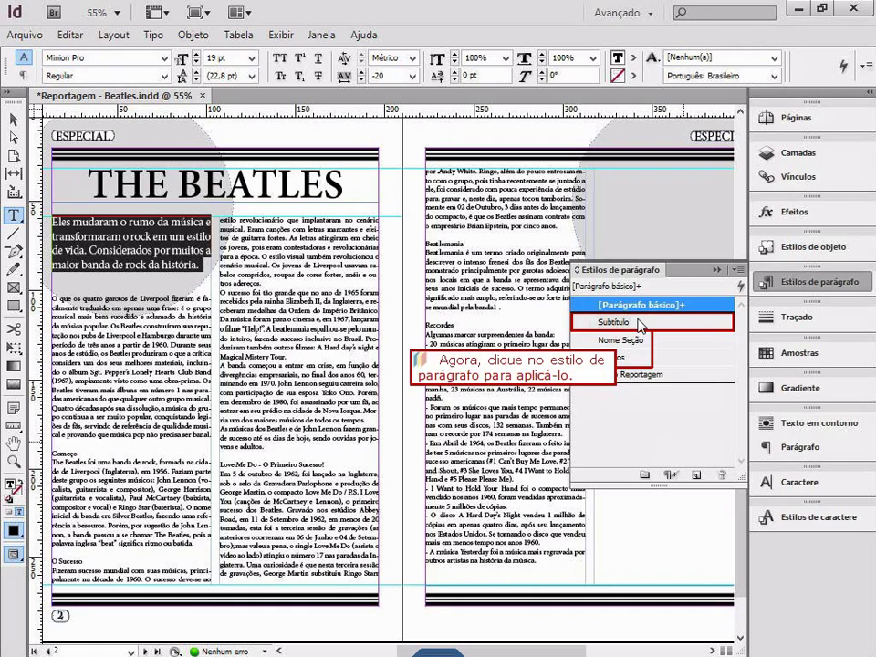
click(613, 322)
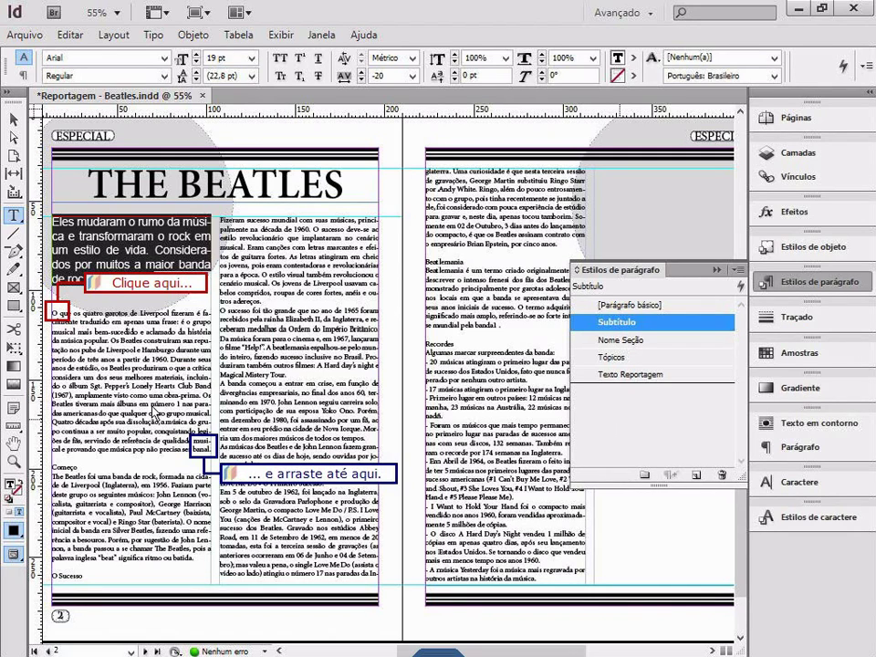
drag(52, 313, 206, 454)
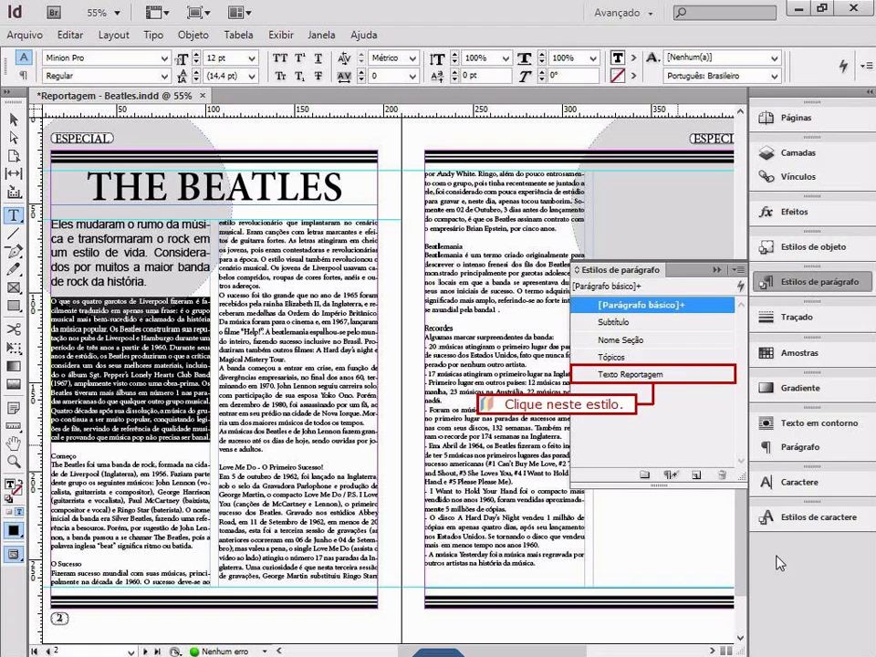
click(680, 377)
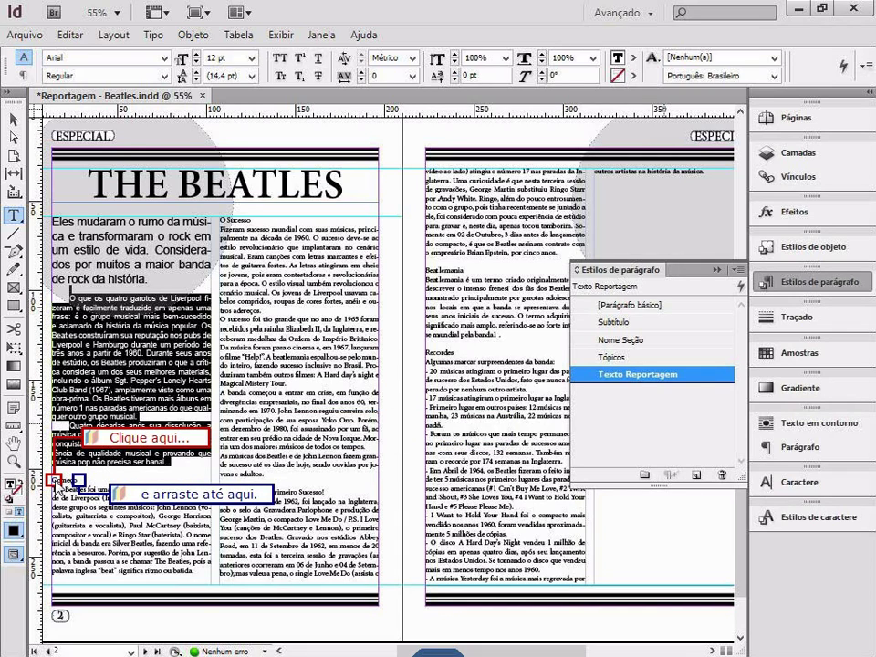
Apply the Tópicos paragraph style to the Começo heading on page 2.
drag(52, 478, 79, 482)
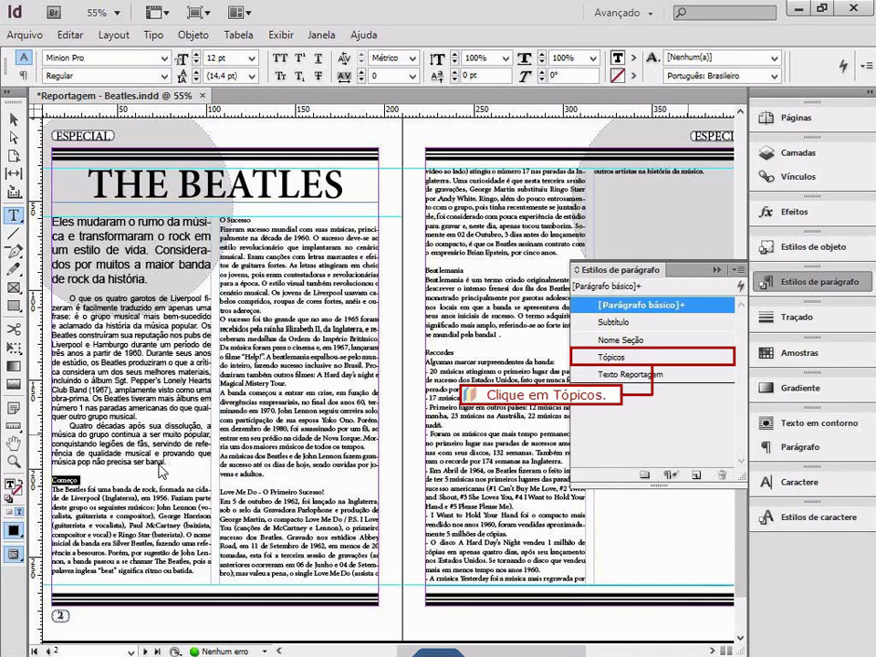
click(590, 363)
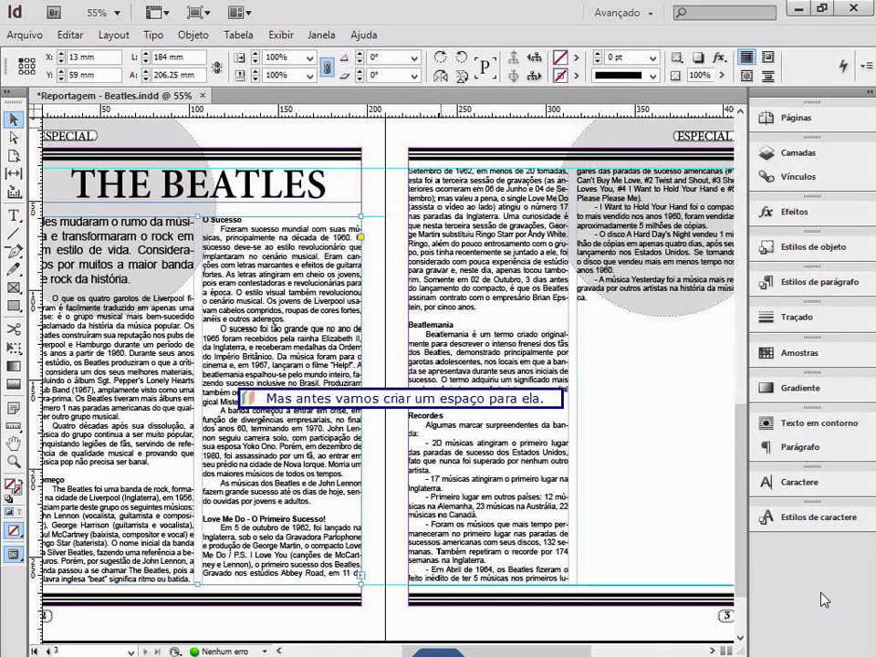
Draw a square frame about 119 mm wide across the middle of page 3, overlapping both text columns.
key(m)
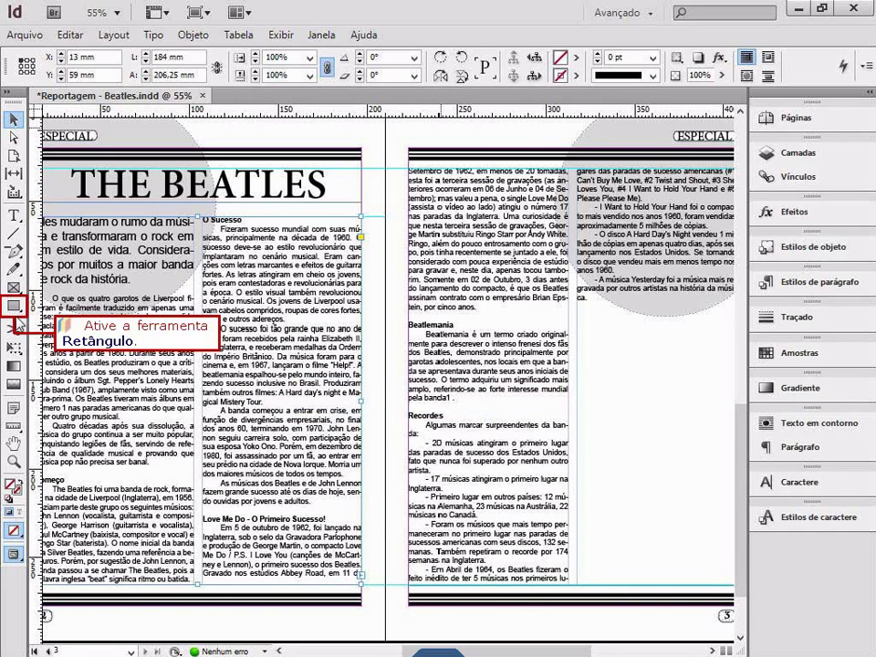
click(15, 307)
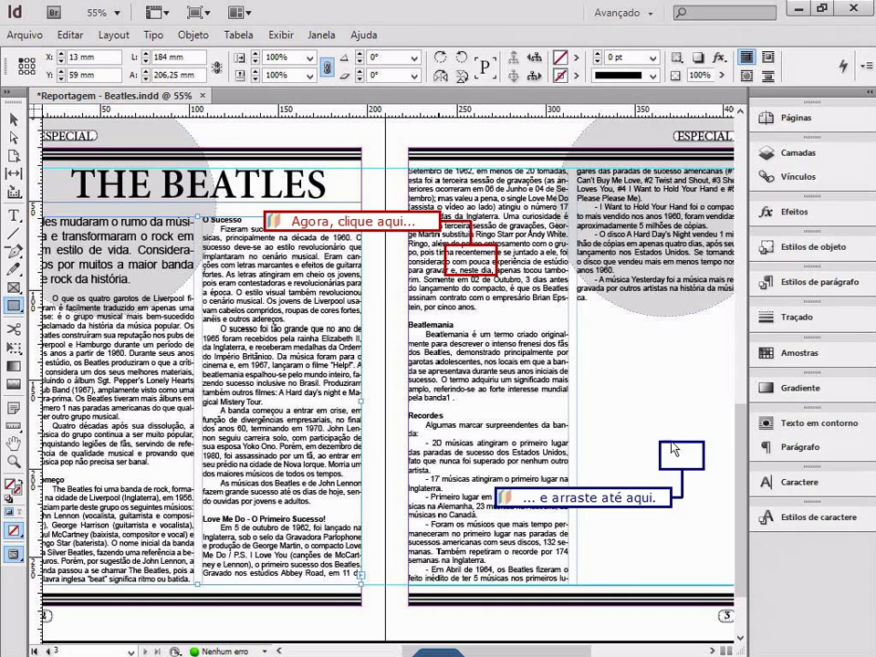
drag(468, 248, 678, 461)
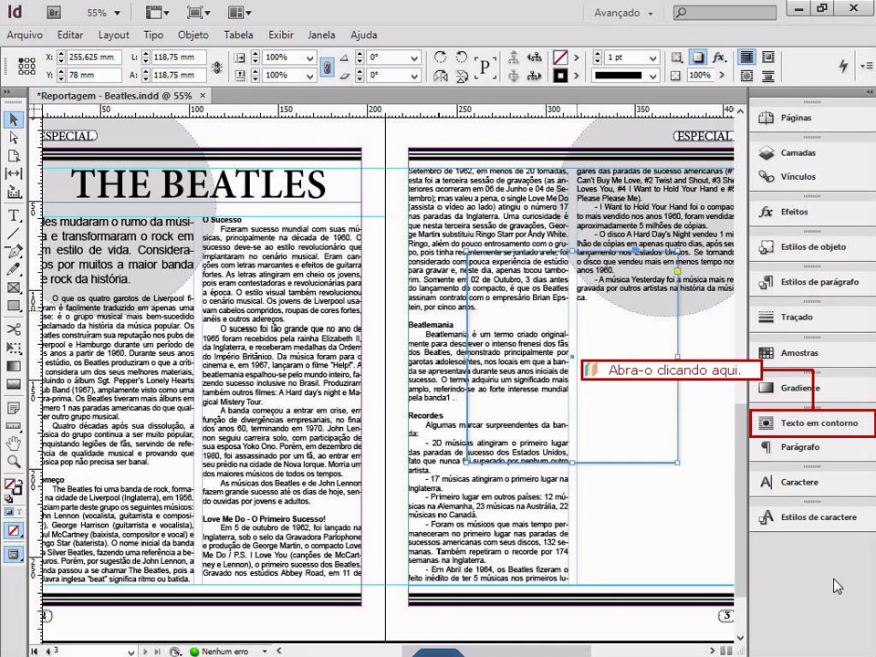
Wrap the text around the square frame's bounding box with a 2 mm offset on all four sides.
click(808, 428)
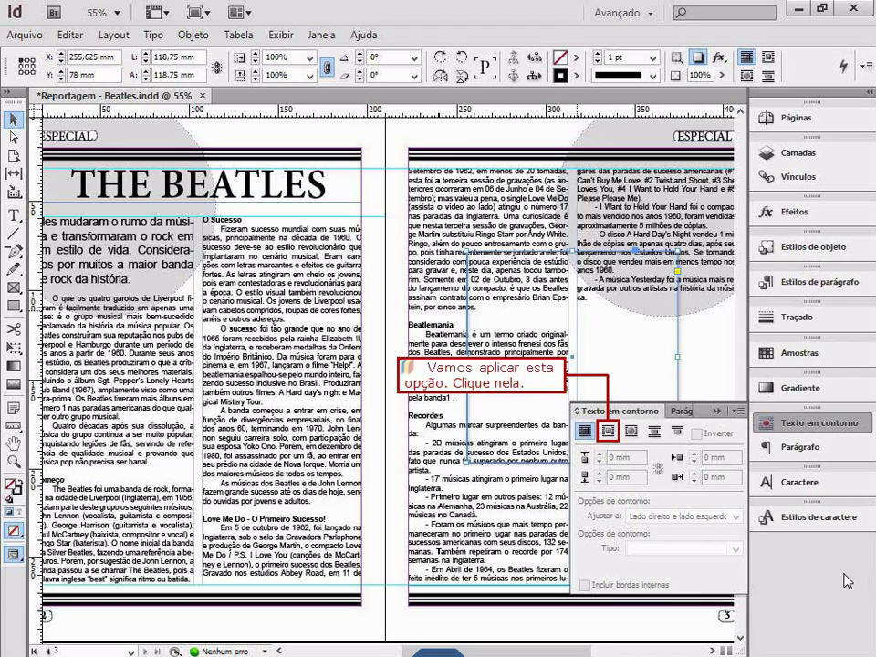
click(607, 431)
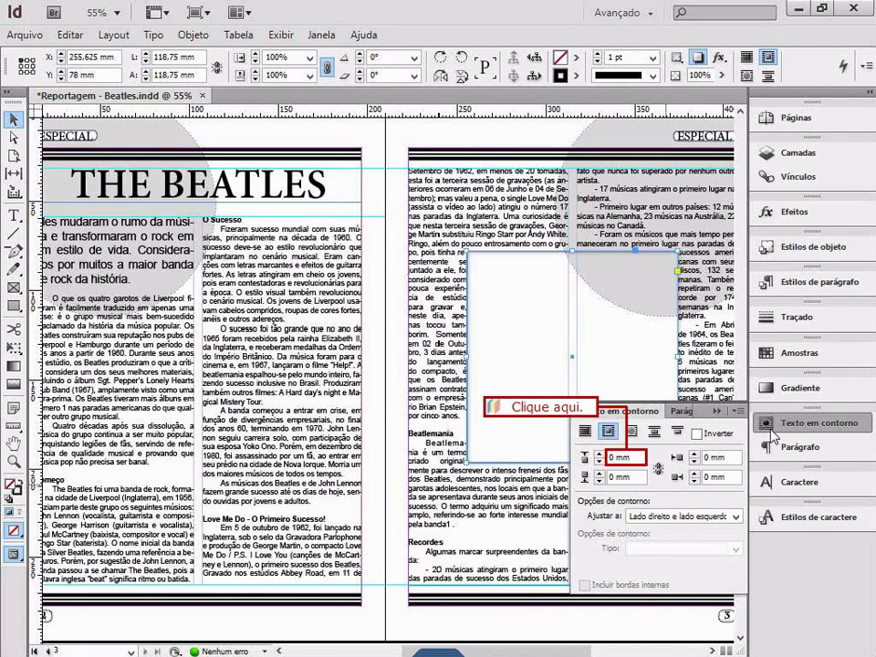
click(631, 458)
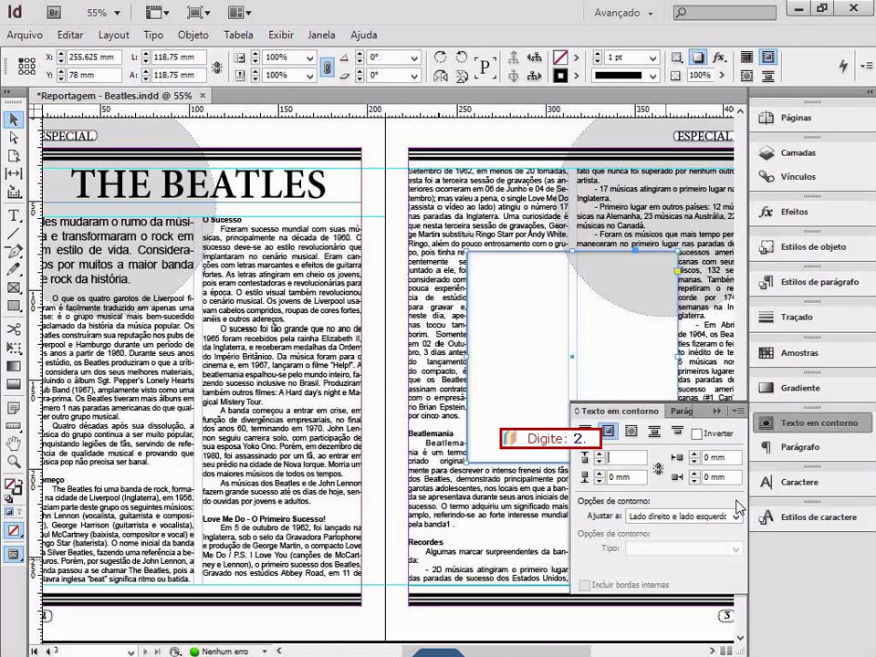
text(2)
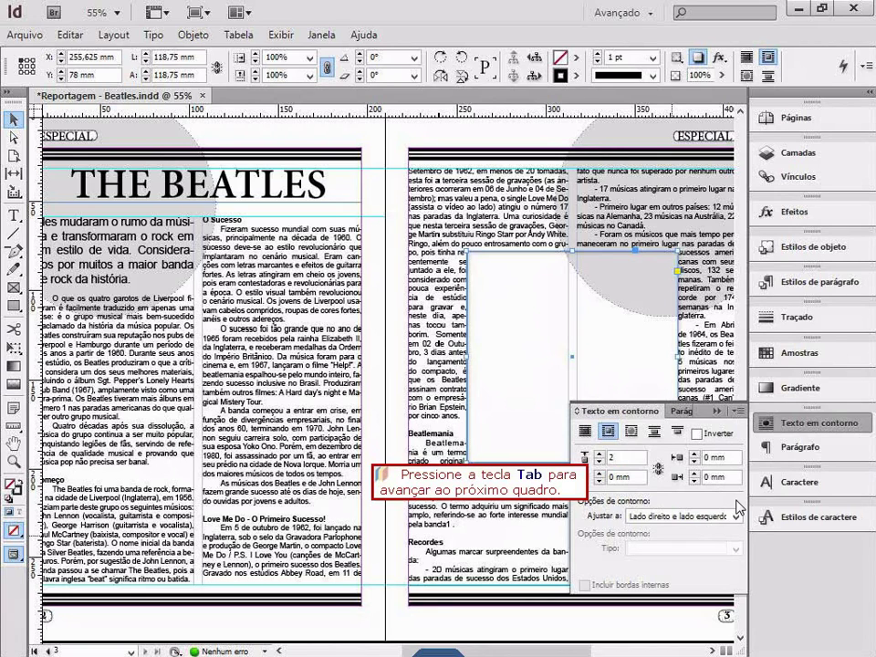
key(Tab)
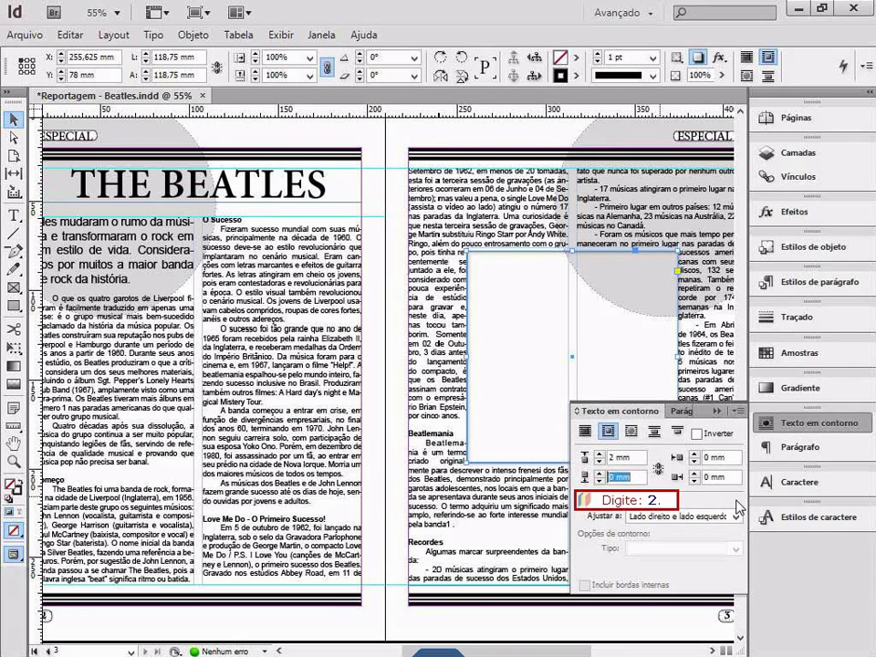
text(2)
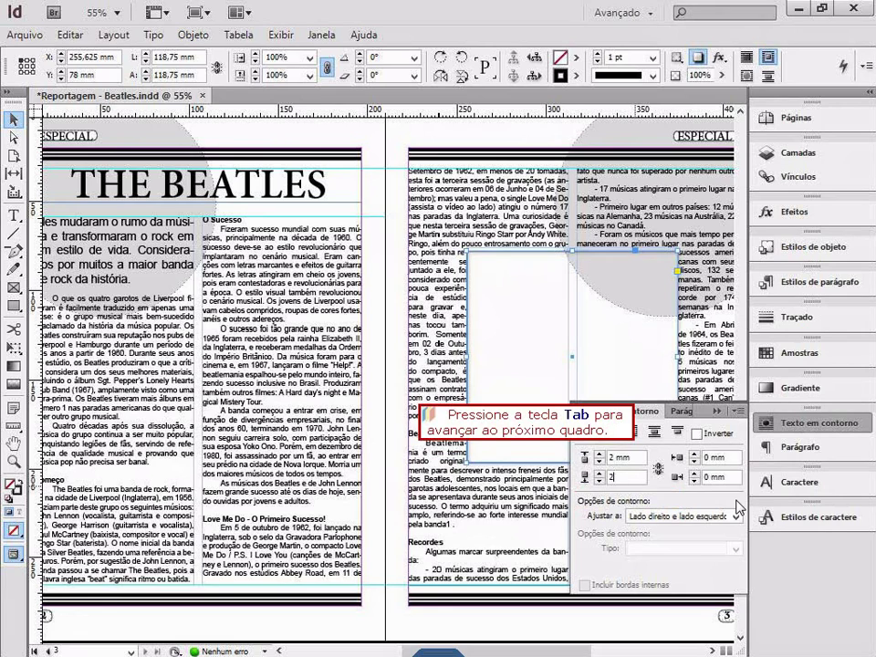
key(Tab)
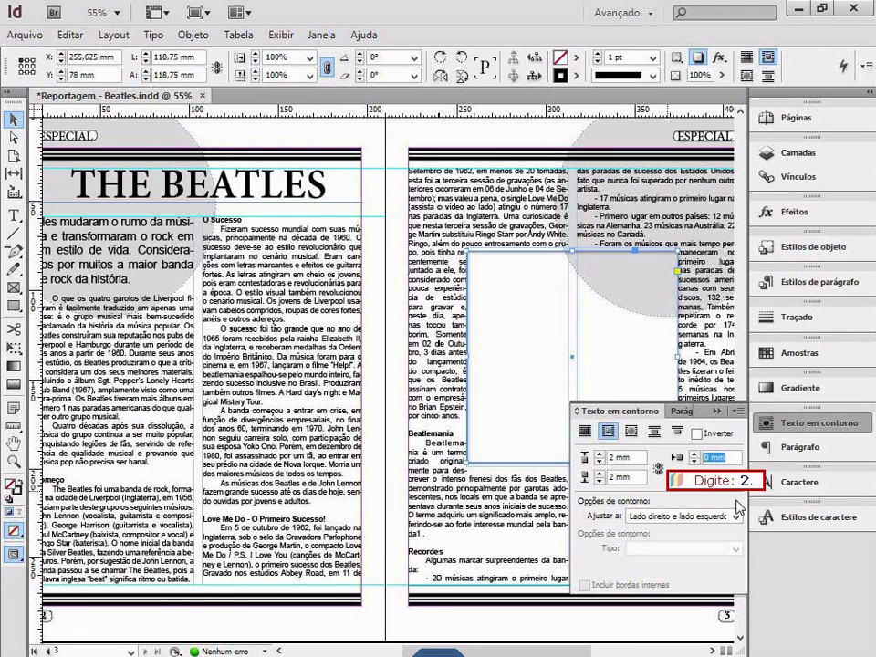
text(2)
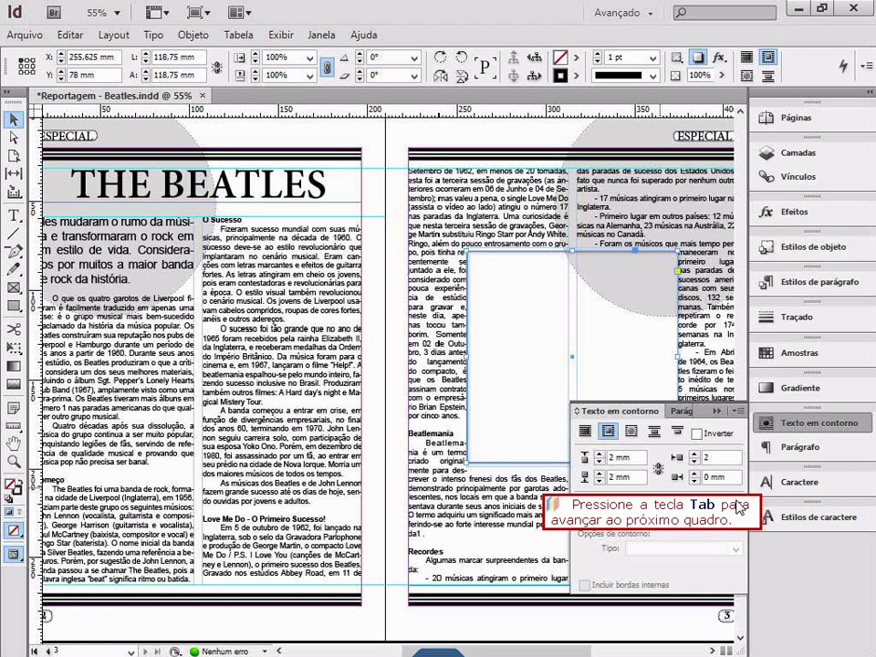
key(Tab)
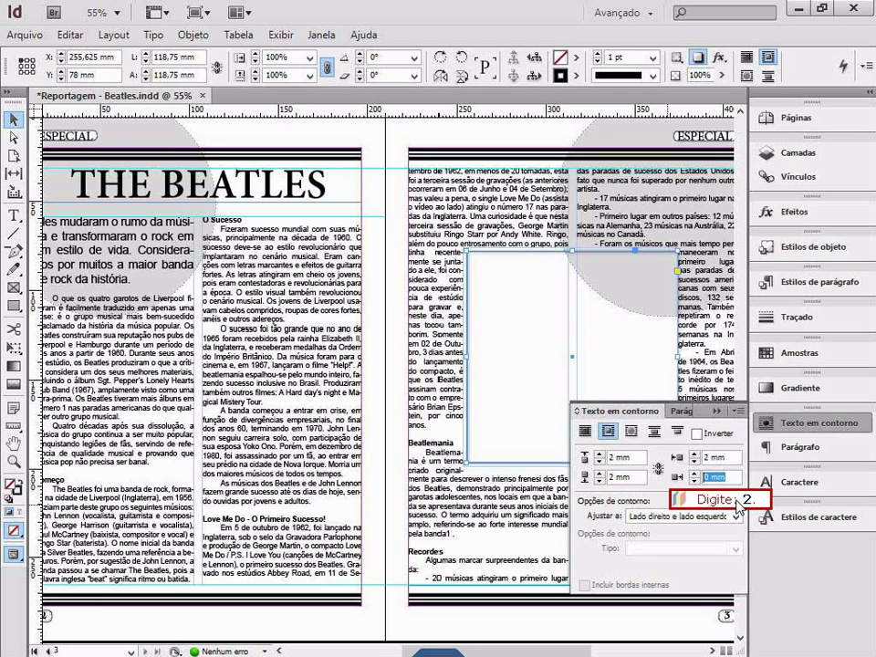
text(2)
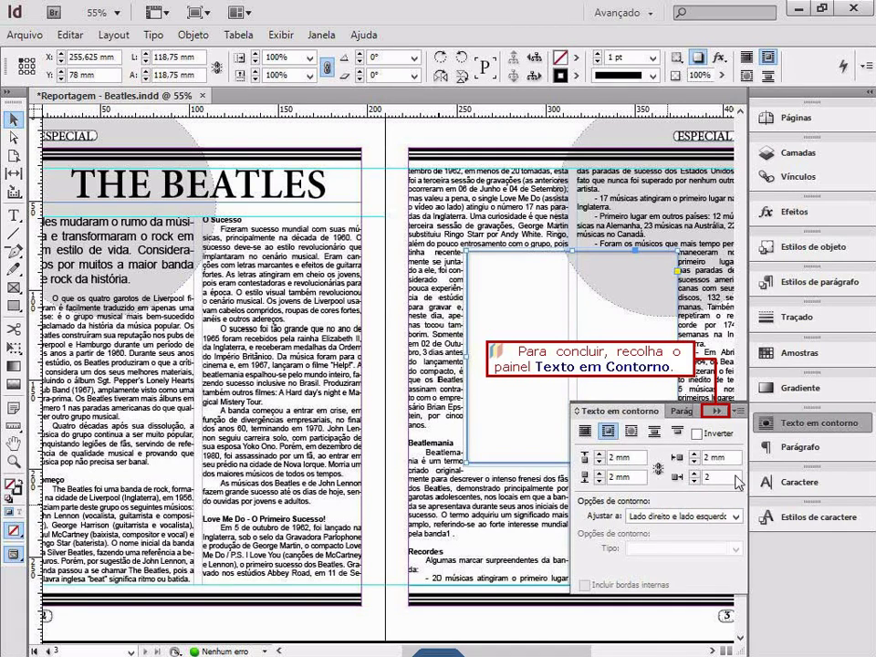
click(718, 413)
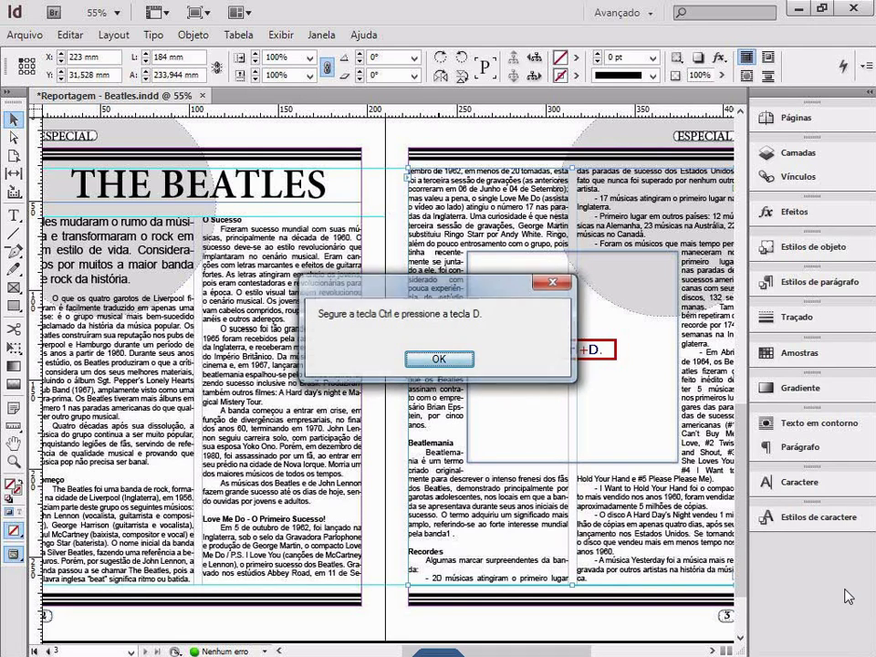
Place Beatles.jpg in the square frame on page 3 and shrink the image to about 119 × 119 mm to fit it.
key(ctrl+d)
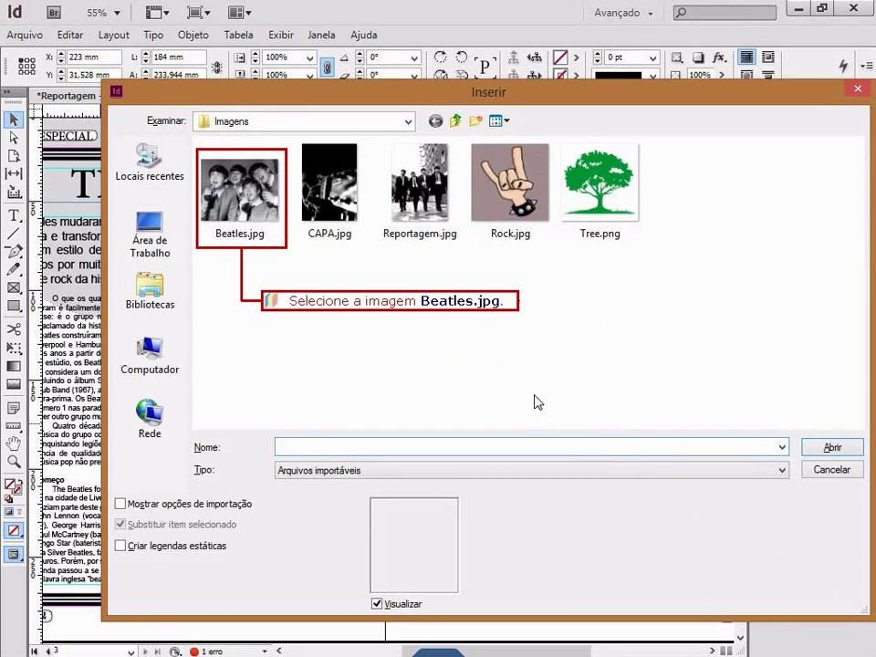
click(274, 213)
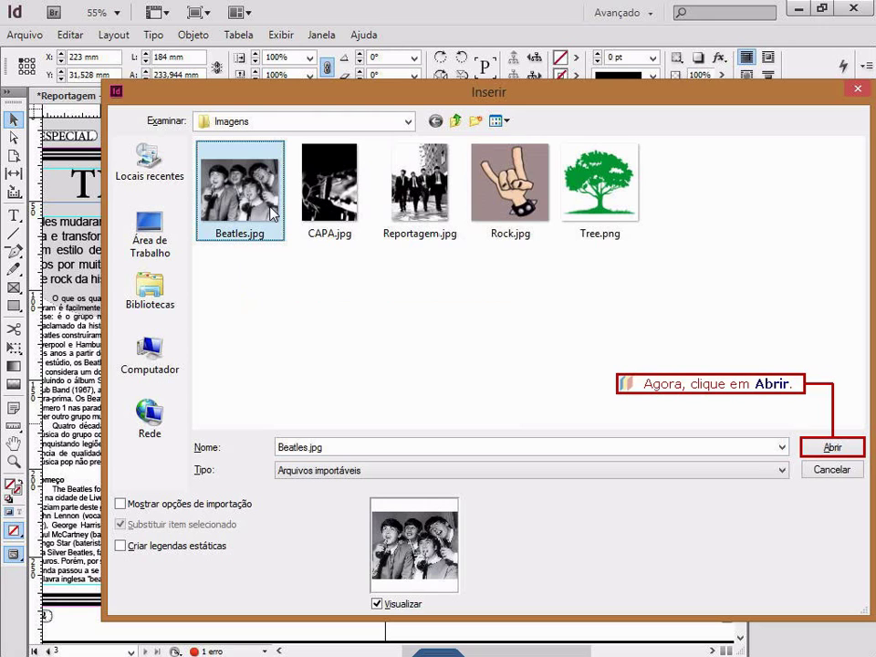
click(831, 447)
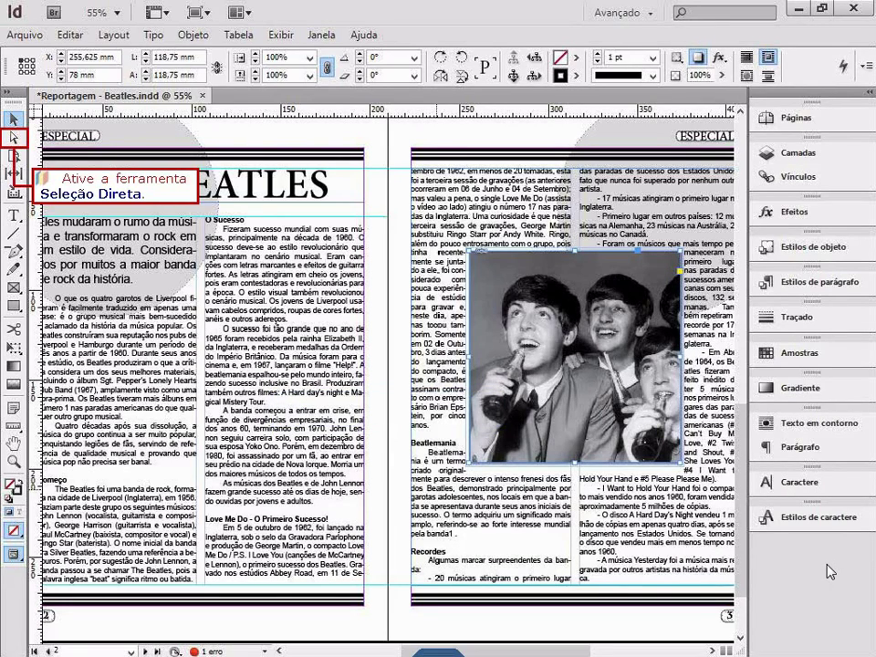
click(14, 136)
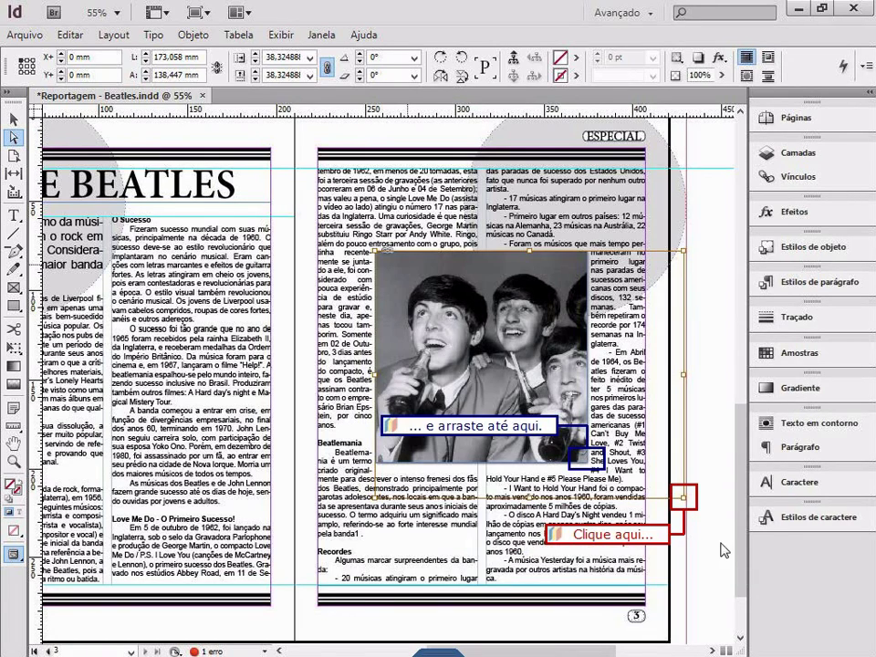
drag(682, 498, 587, 453)
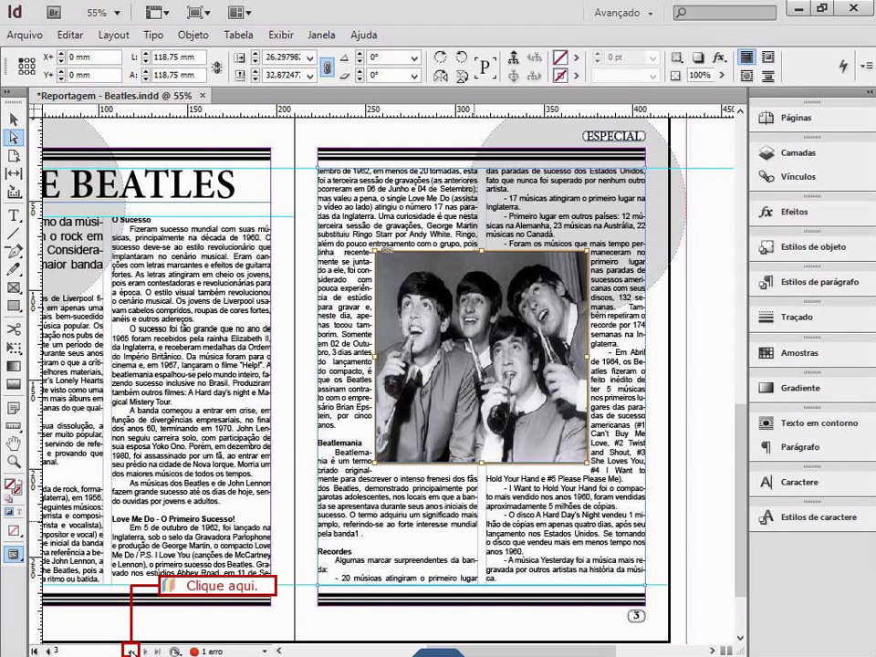
Go to page 1 and preview the magazine in Apresentação mode through the spread of pages 2 and 3.
click(130, 651)
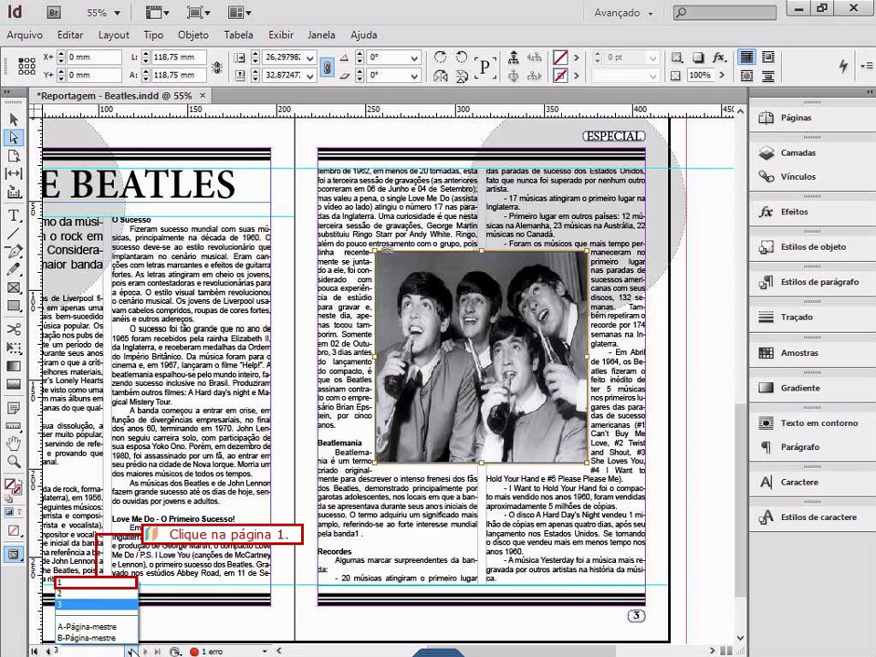
click(83, 581)
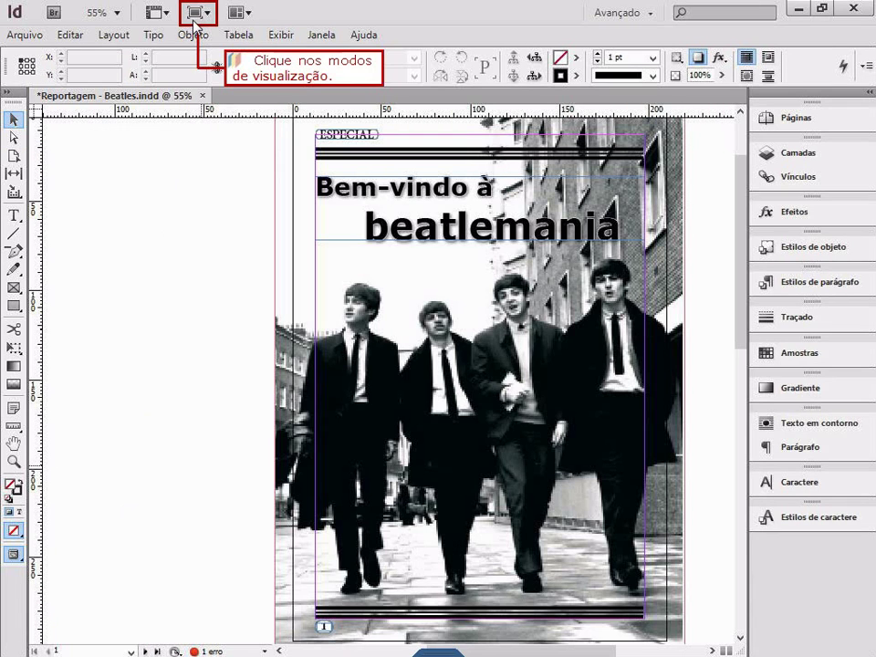
click(196, 13)
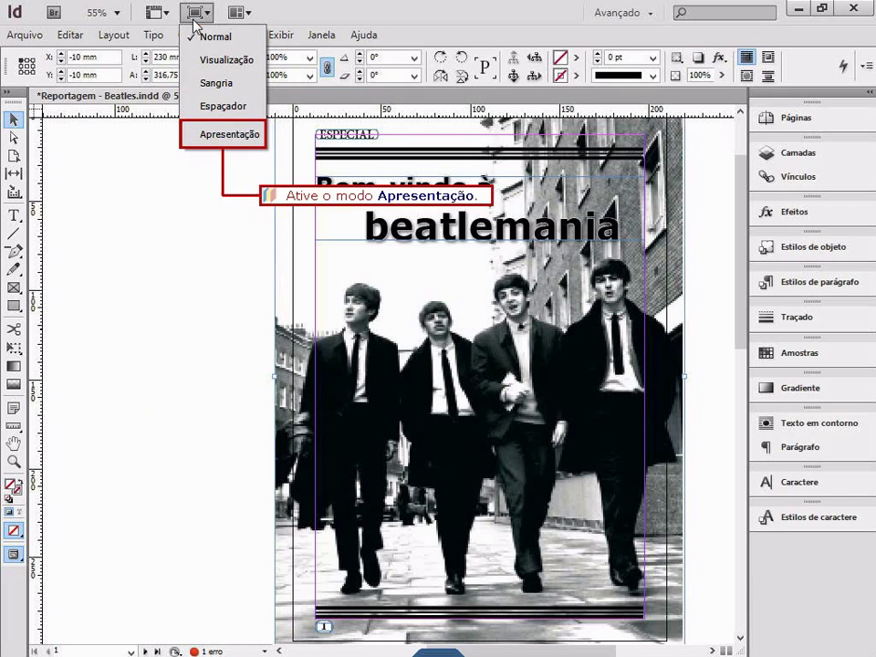
click(224, 139)
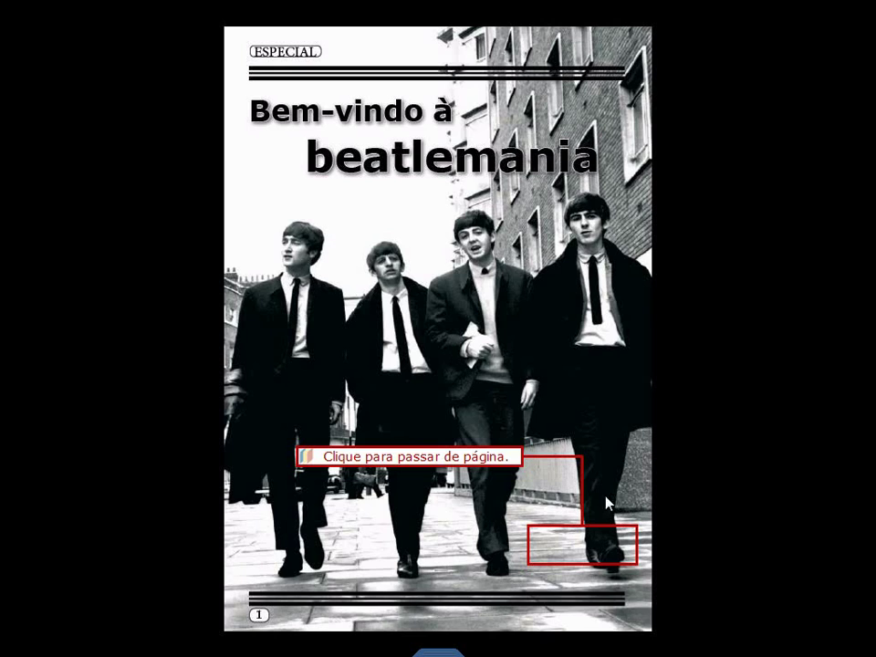
click(613, 547)
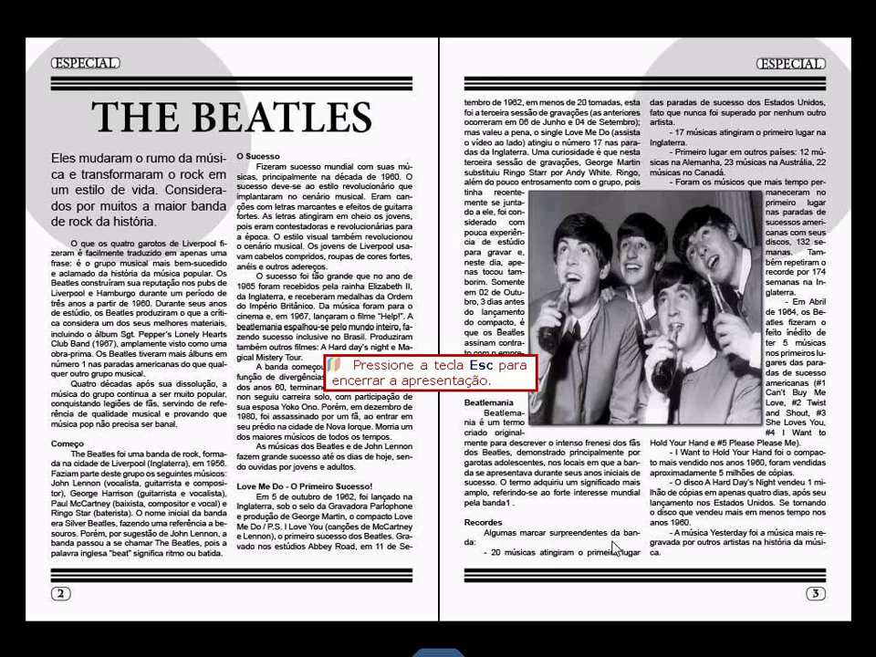
key(Escape)
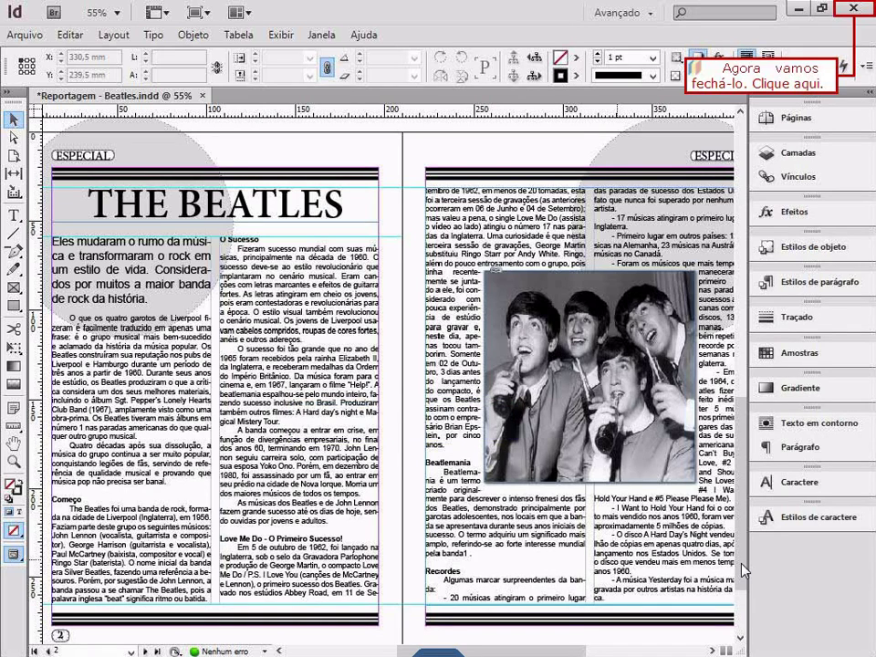
Close the program, saving the changes to Reportagem - Beatles.indd.
click(852, 9)
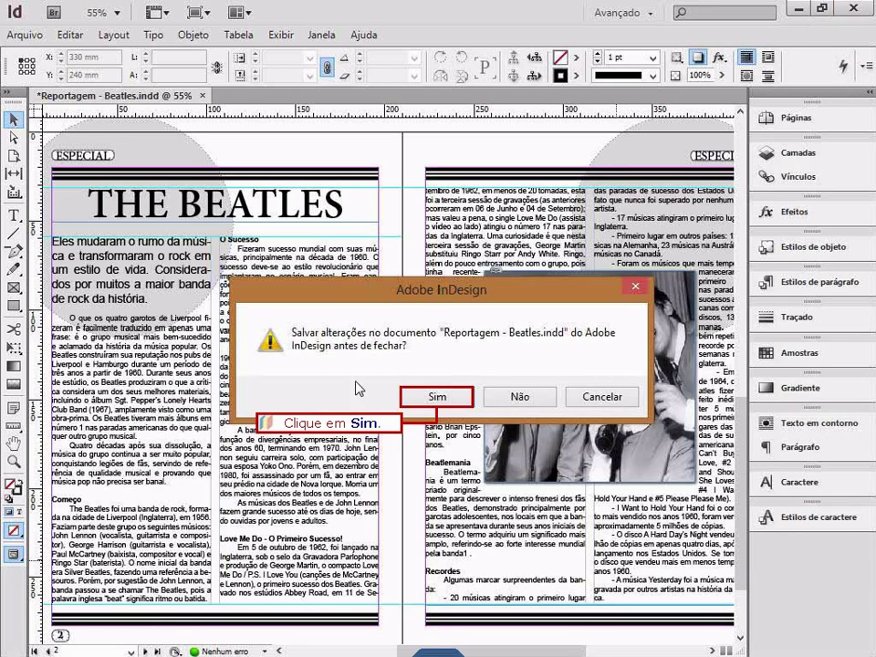
click(421, 401)
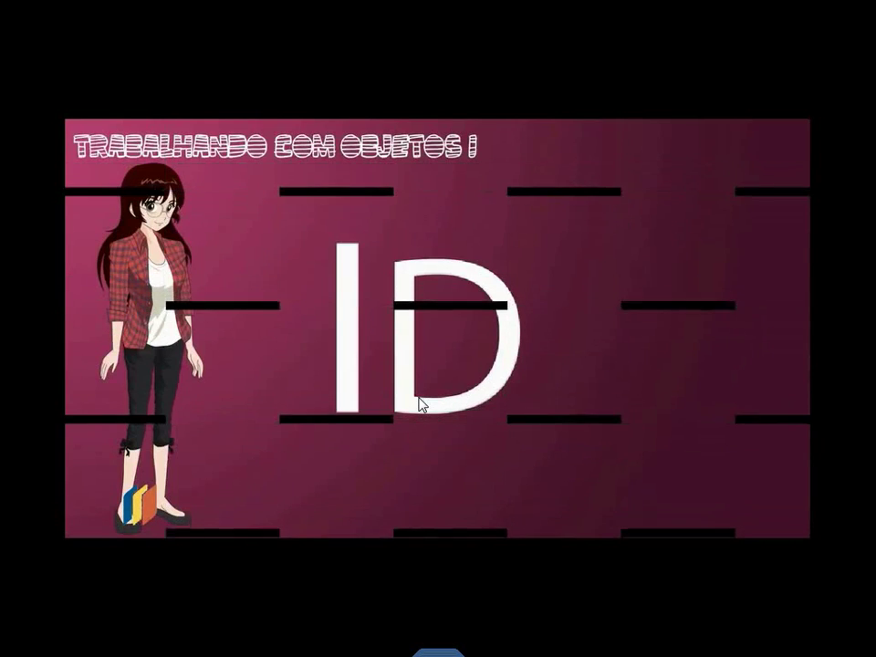